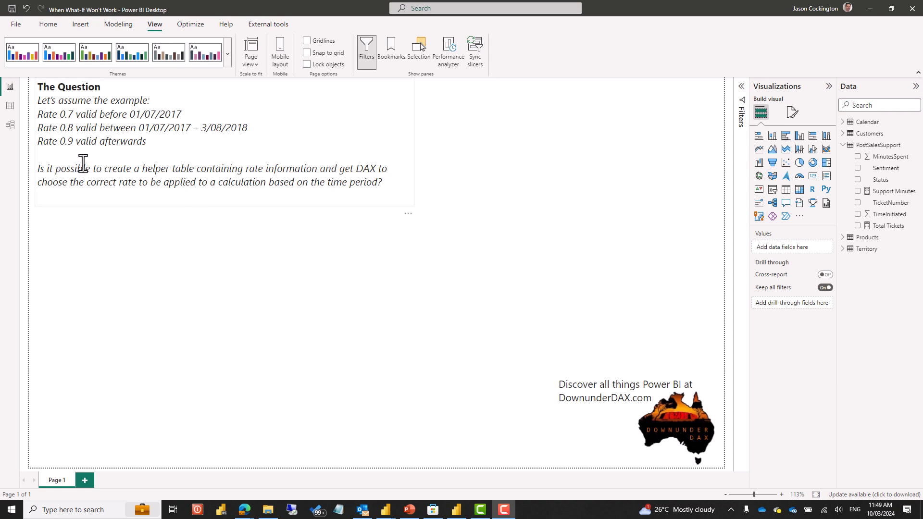
# Step: Review the model's relationships, return to the report and start a manually entered table with the columns Rate and Valid From
pyautogui.click(9, 128)
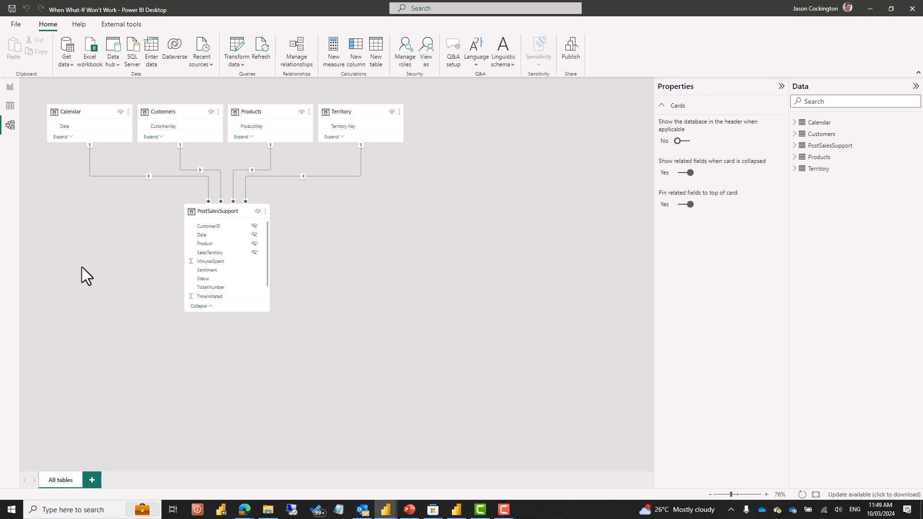
pyautogui.click(6, 89)
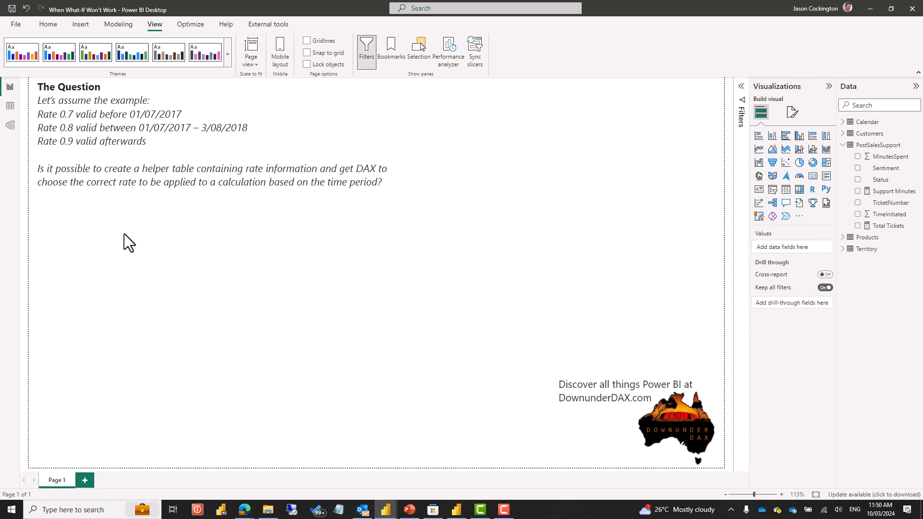
pyautogui.click(48, 20)
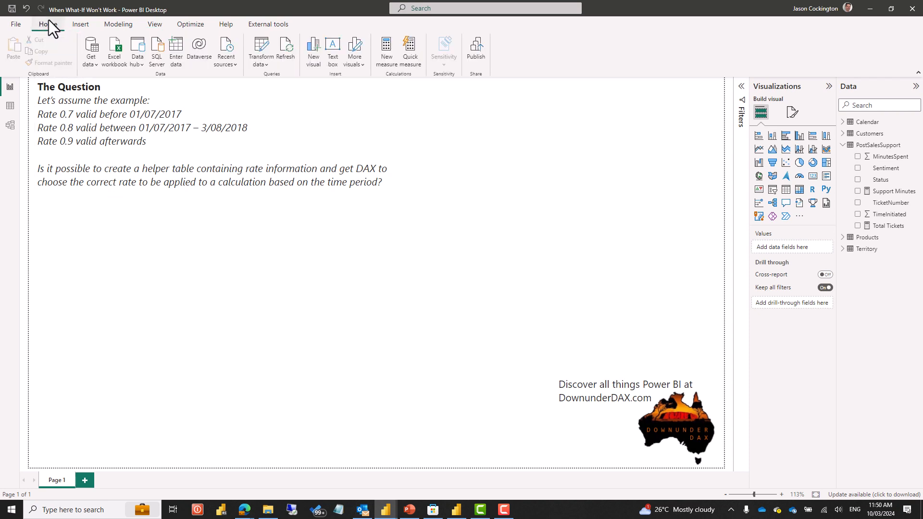
pyautogui.click(176, 48)
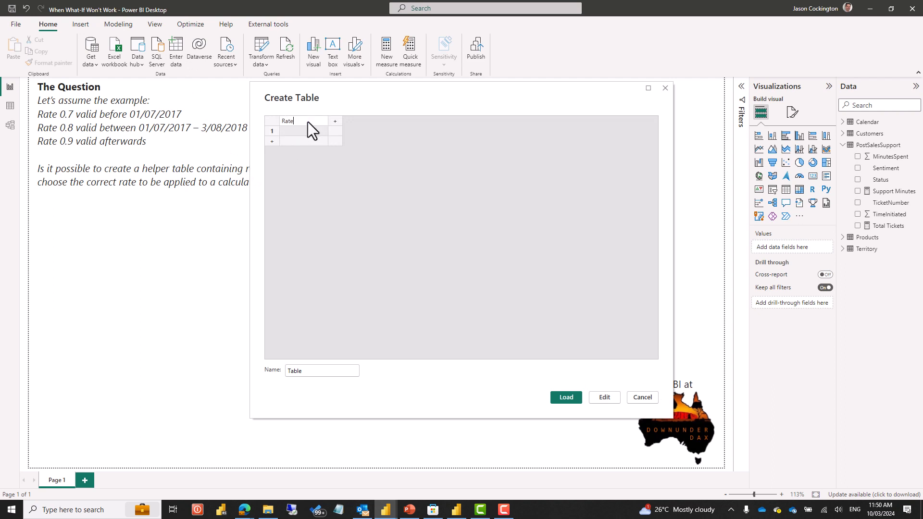
pyautogui.press('Tab')
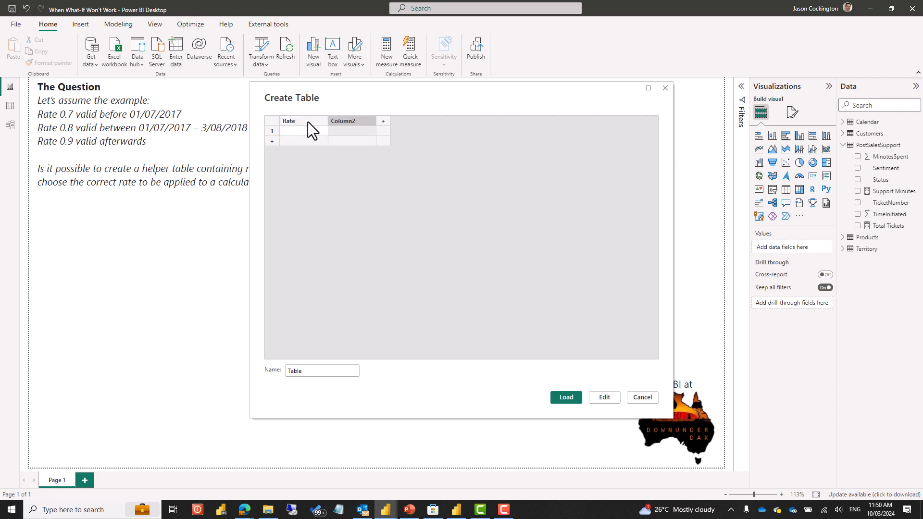
pyautogui.write('Valid F')
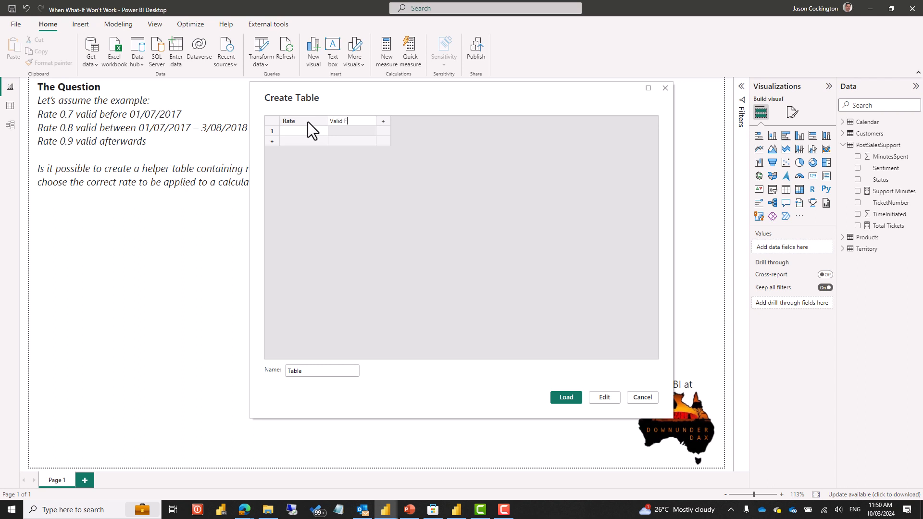
pyautogui.write('rom')
# Step: Fill the Rate column with three rows containing 0.7, 0.8 and 0.9
pyautogui.click(304, 131)
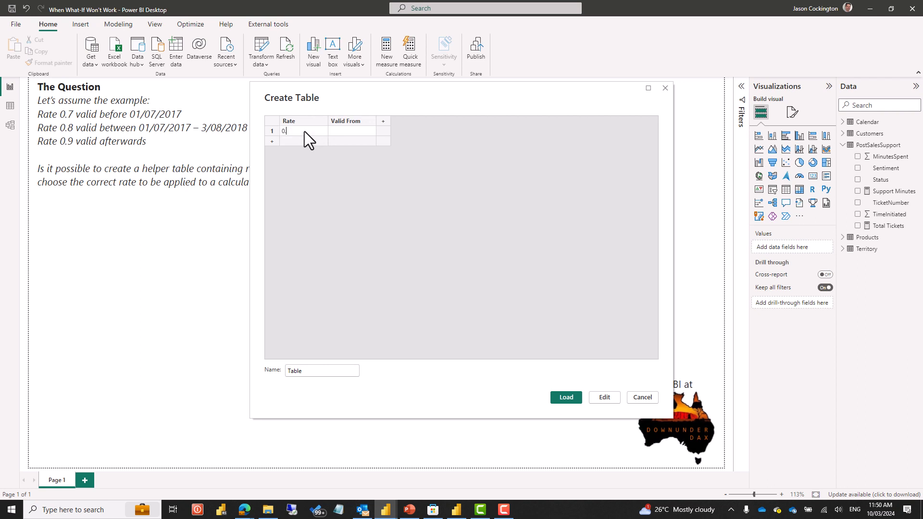
pyautogui.press('Return')
pyautogui.write('0.')
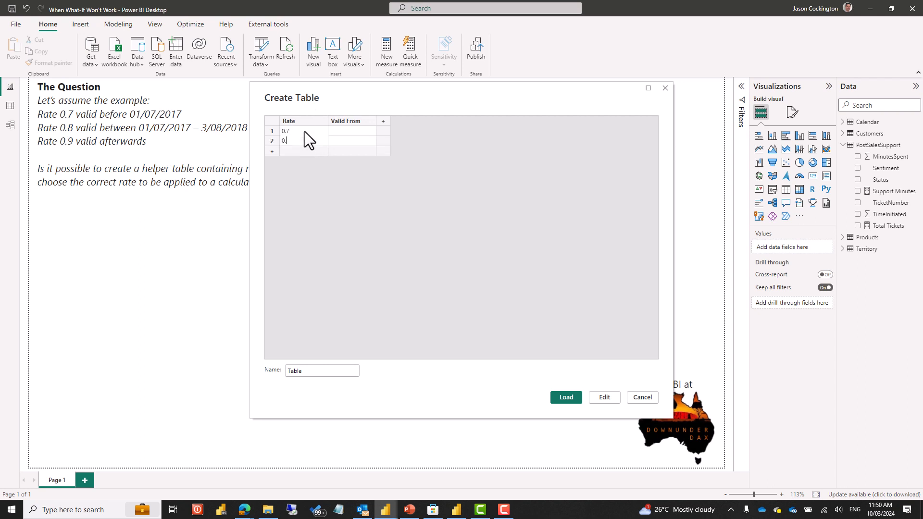
pyautogui.write('8')
pyautogui.press('Return')
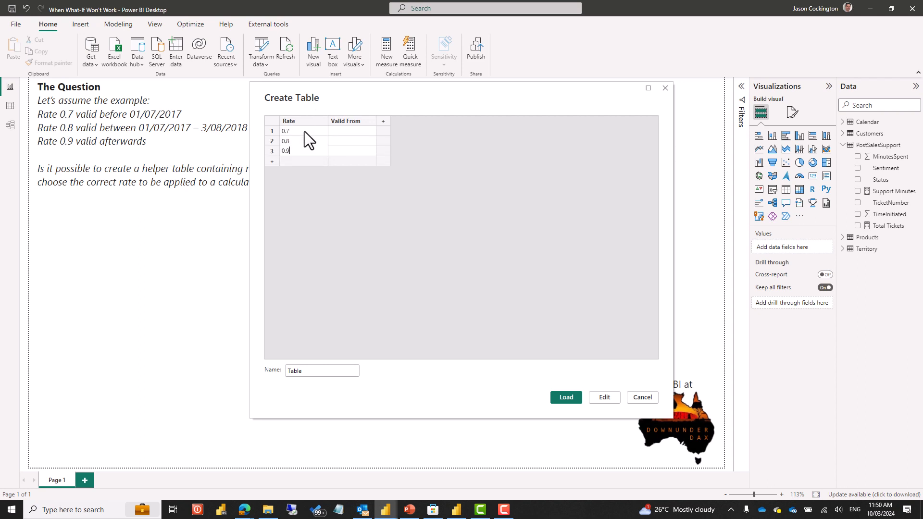
pyautogui.write('0.9')
# Step: Fill the Valid From column with 1/1/2016 for rate 0.7, 01/7/2017 for 0.8 and 3/8/2018 for 0.9
pyautogui.press('Tab')
pyautogui.press('Up')
pyautogui.press('Up')
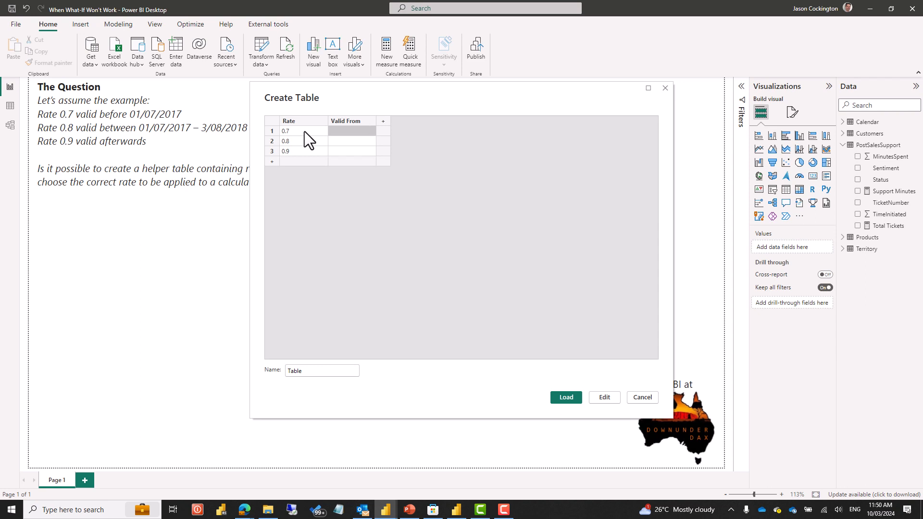
pyautogui.write('1')
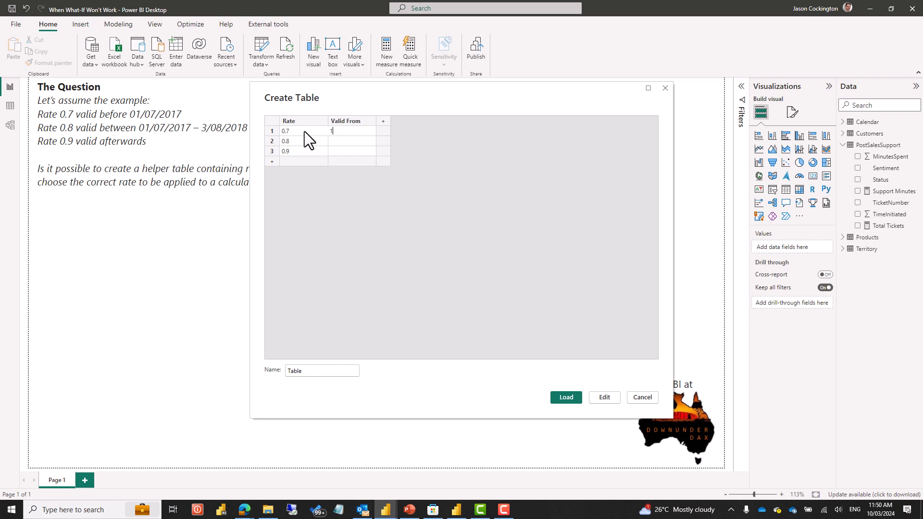
pyautogui.write('/1/')
pyautogui.write('2016')
pyautogui.press('Return')
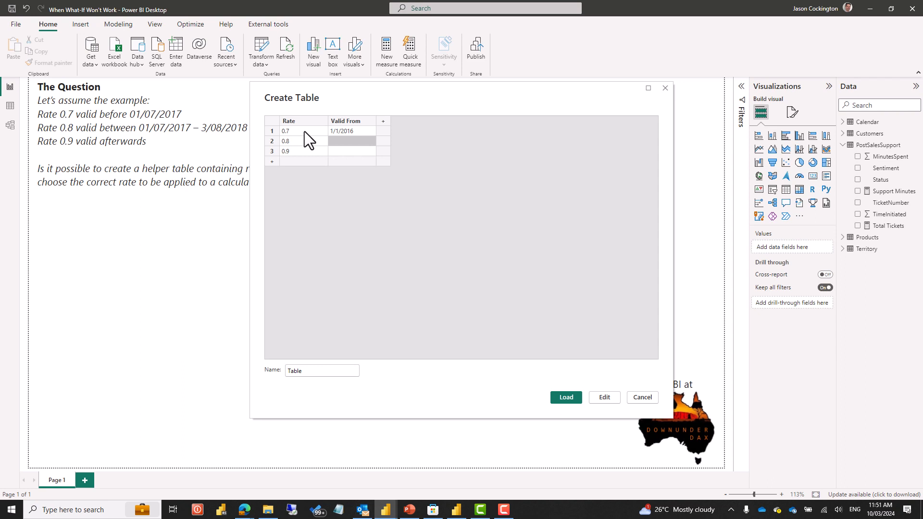
pyautogui.write('01')
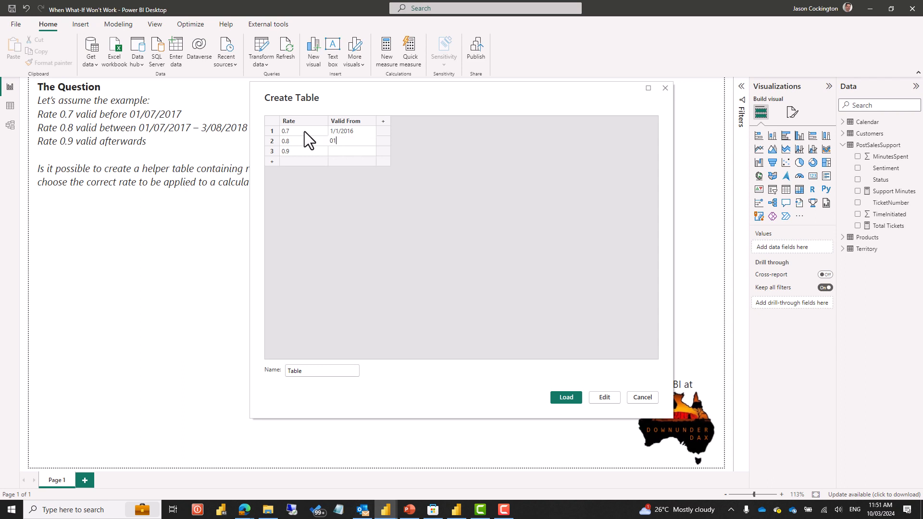
pyautogui.write('/7/2017')
pyautogui.press('Return')
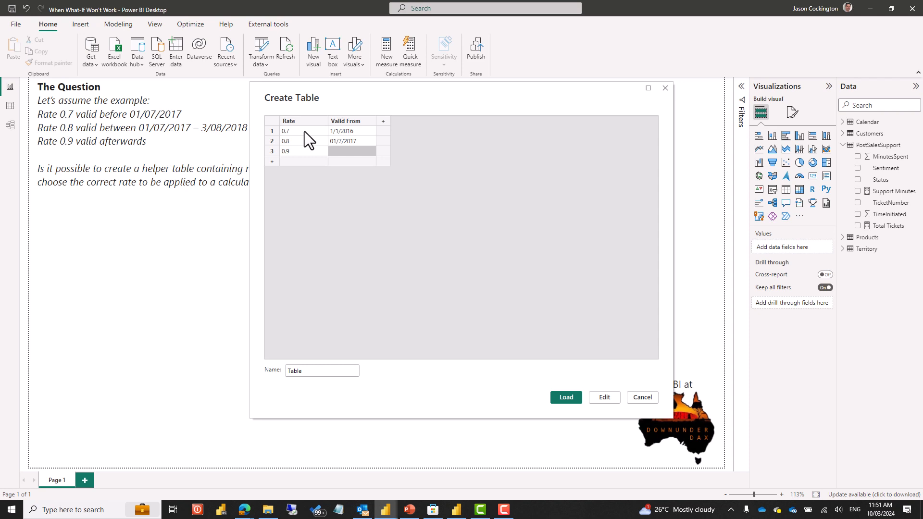
pyautogui.write('3/8/2018')
pyautogui.press('Tab')
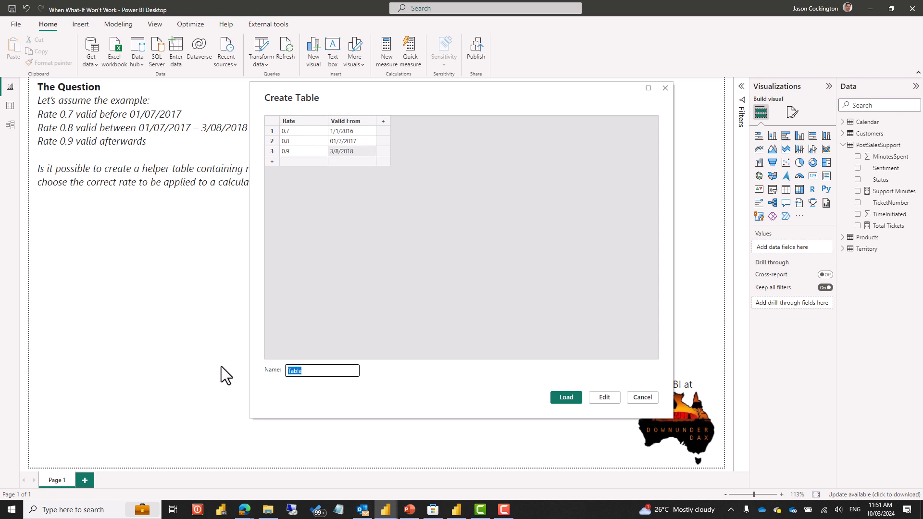
# Step: Name the new table RateChange, load it and inspect it in the model diagram
pyautogui.write('RateChange')
pyautogui.click(572, 400)
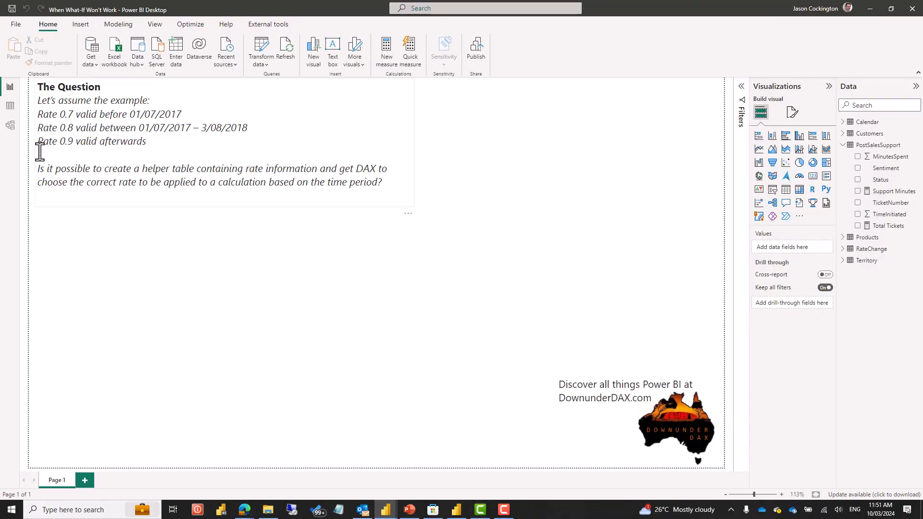
pyautogui.click(12, 134)
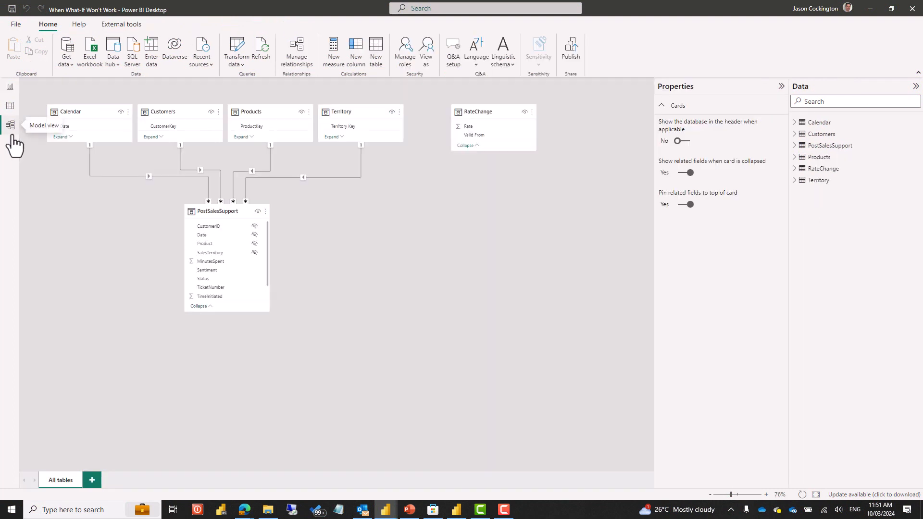
pyautogui.click(465, 145)
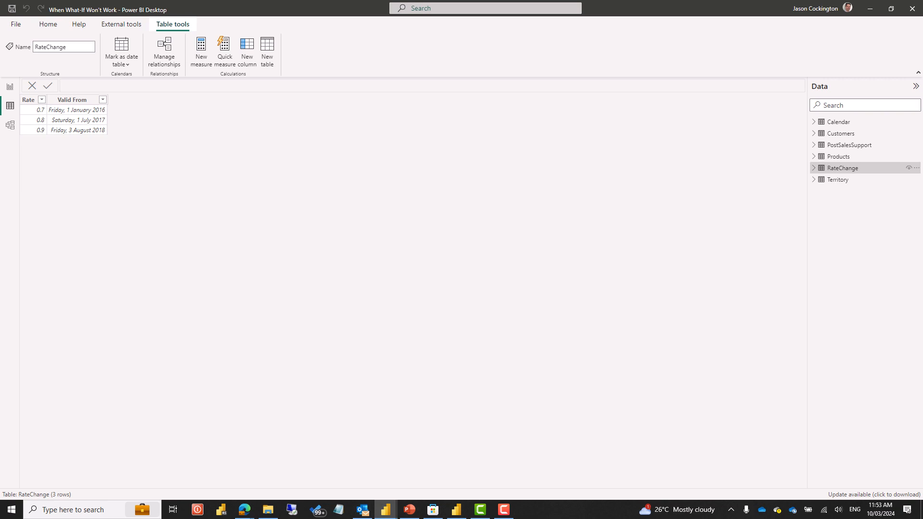
# Step: Return to the report and add a new measure named Selected Rate to the PostSalesSupport table
pyautogui.click(10, 87)
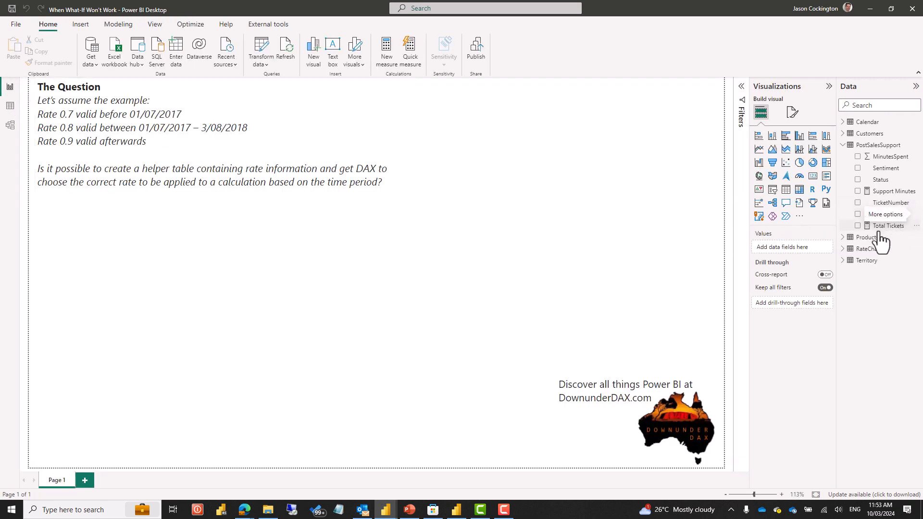
pyautogui.click(883, 146)
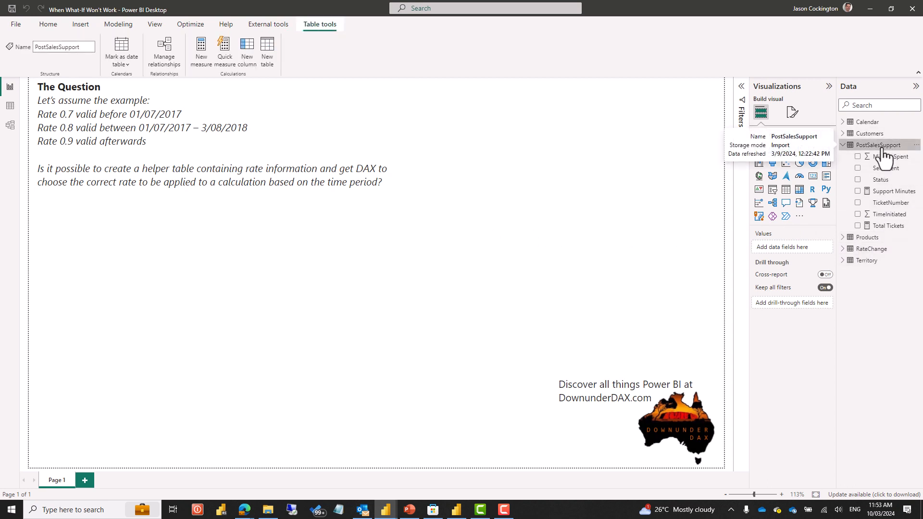
pyautogui.rightClick(884, 154)
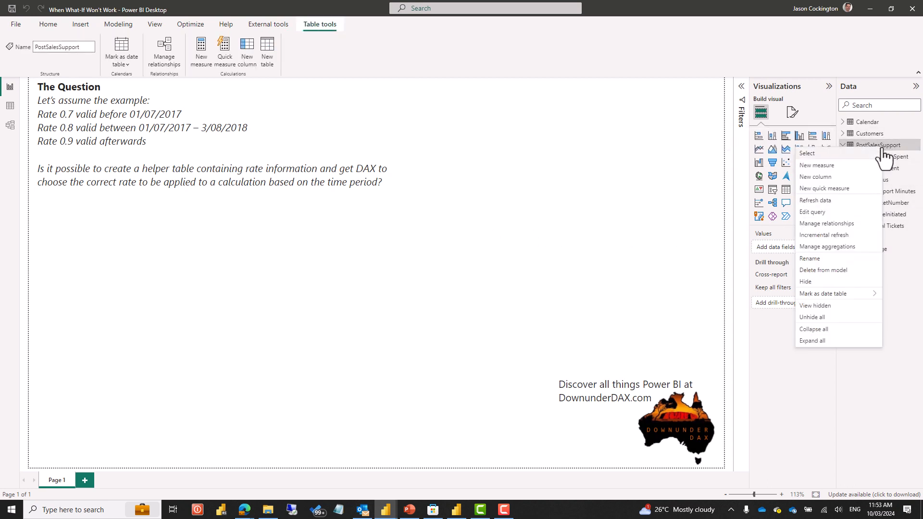
pyautogui.click(836, 176)
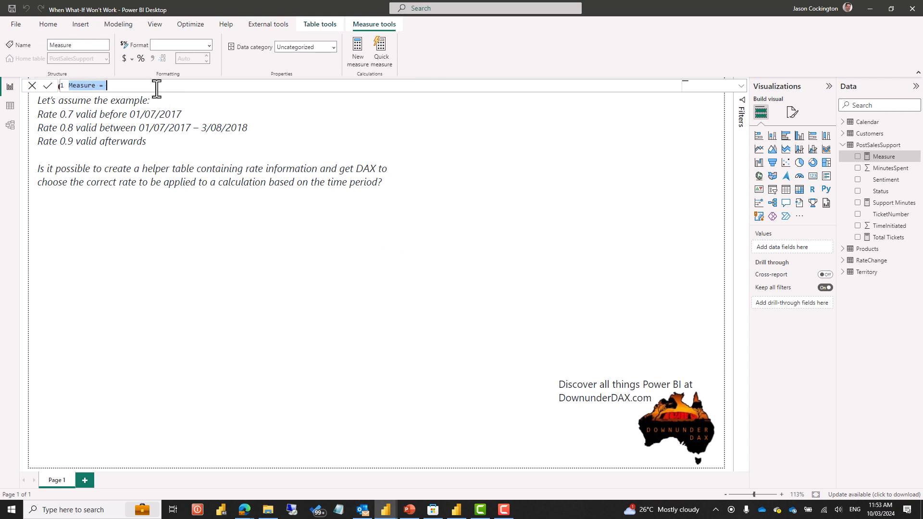
pyautogui.write('Selected Rate =')
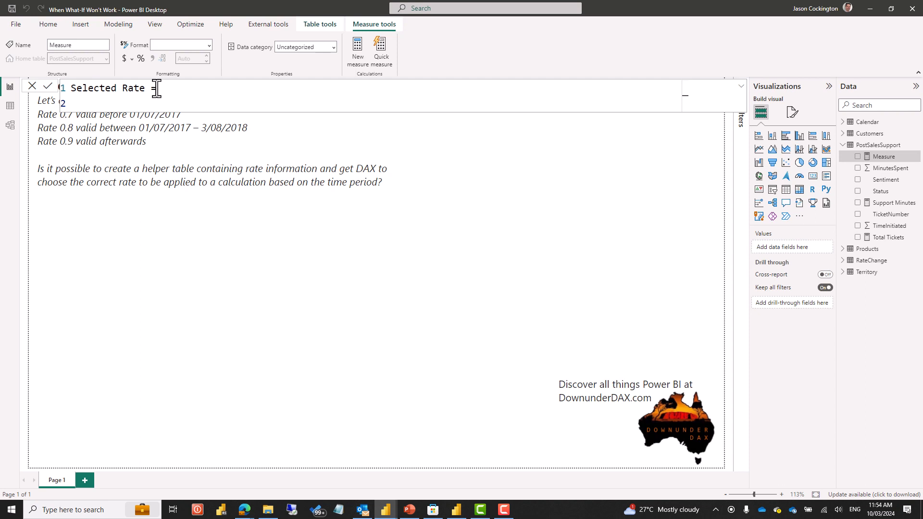
# Step: Define the measure with a variable ThisDate = SELECTEDVALUE('Calendar'[Date]), return ThisDate and commit the formula
pyautogui.press('Tab')
pyautogui.write('VAR ThisDate = SELECTEDVALUE(')
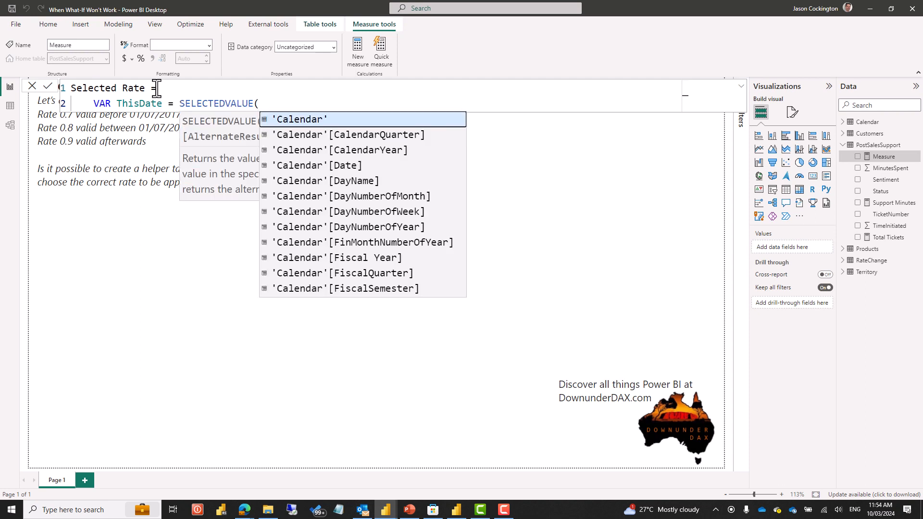
pyautogui.write('date')
pyautogui.press('Tab')
pyautogui.write(')')
pyautogui.hotkey('shift', 'Return')
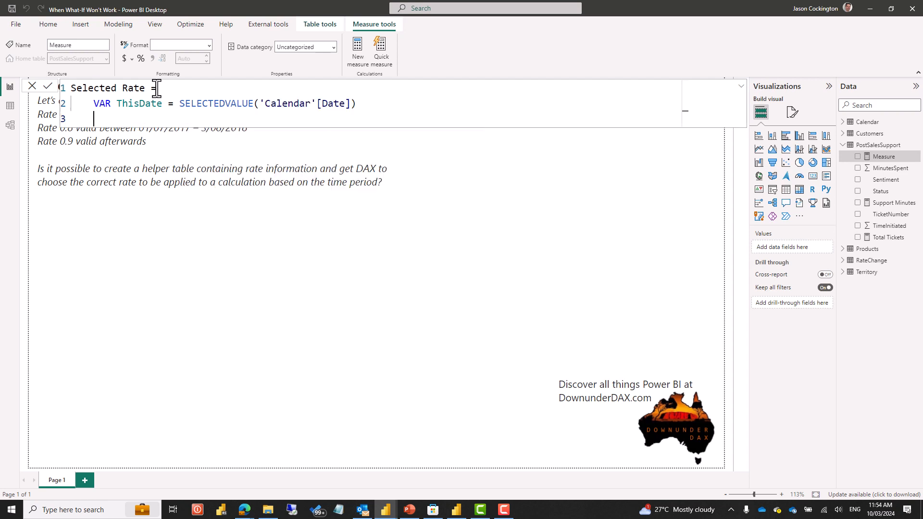
pyautogui.write('RETURN')
pyautogui.hotkey('shift', 'Return')
pyautogui.write('This')
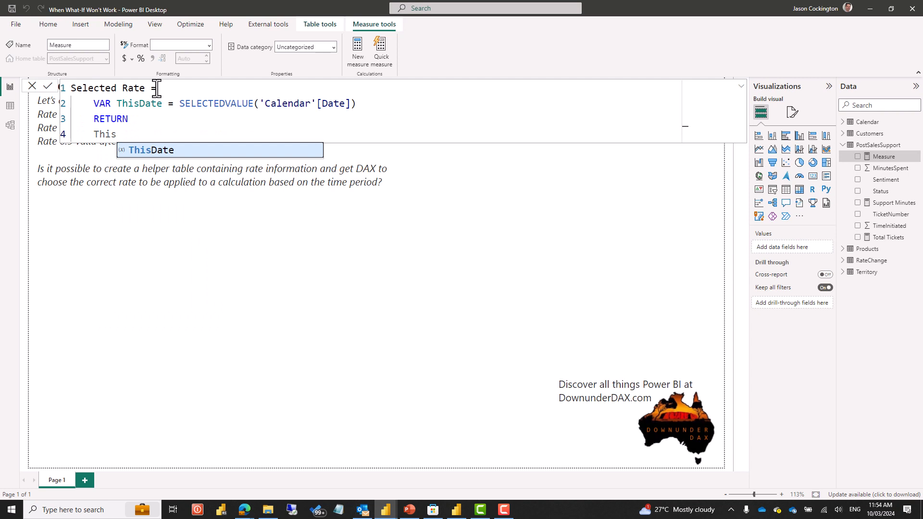
pyautogui.press('Tab')
pyautogui.press('Return')
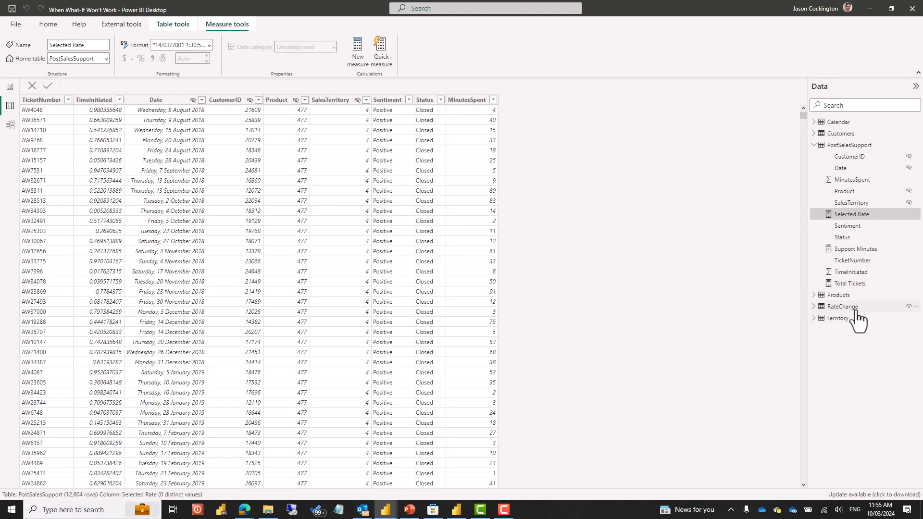
# Step: Filter the RateChange table to rows where Valid From is on or before 09/03/2017
pyautogui.click(855, 308)
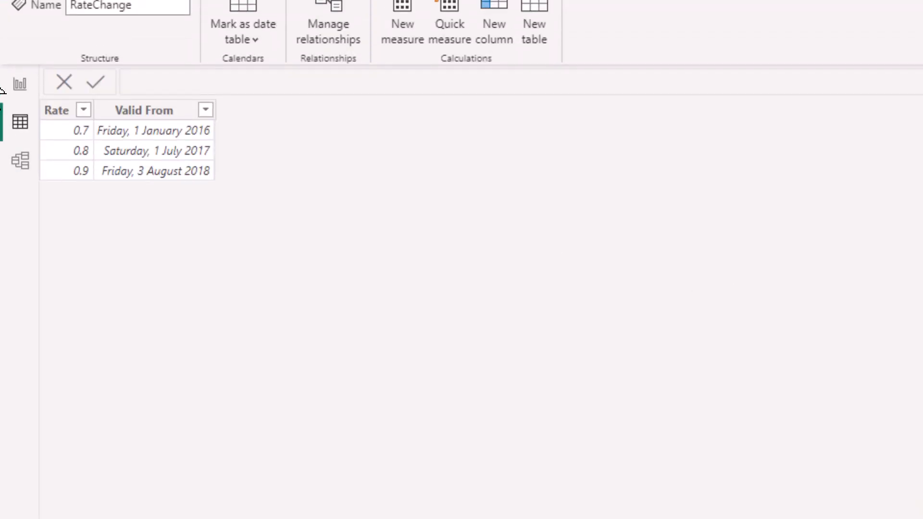
pyautogui.click(205, 111)
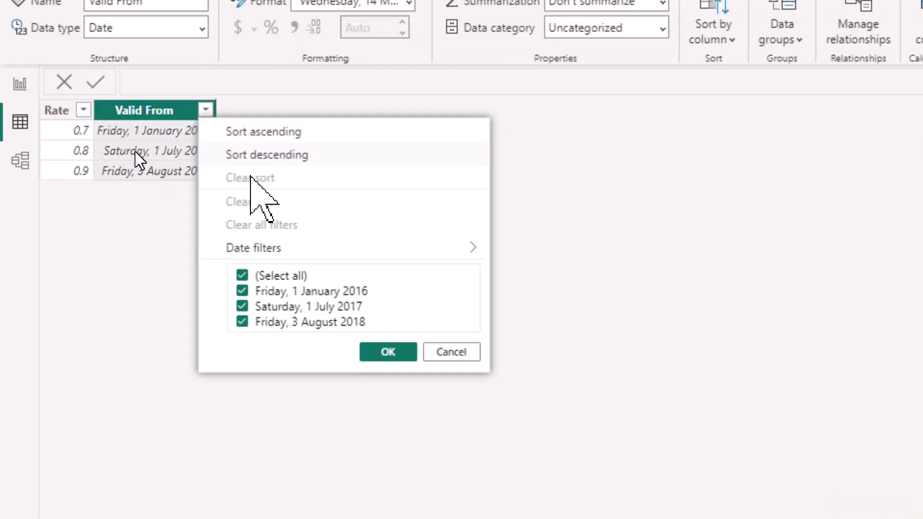
pyautogui.moveTo(295, 250)
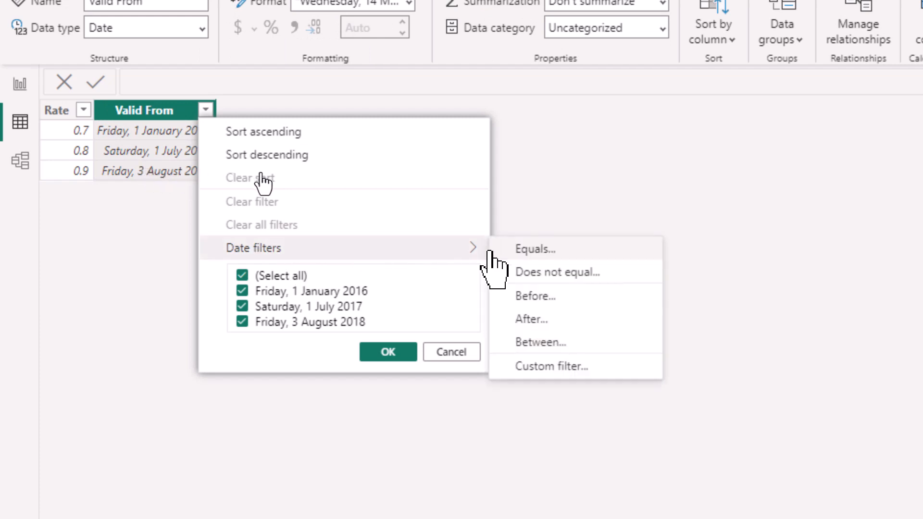
pyautogui.click(564, 377)
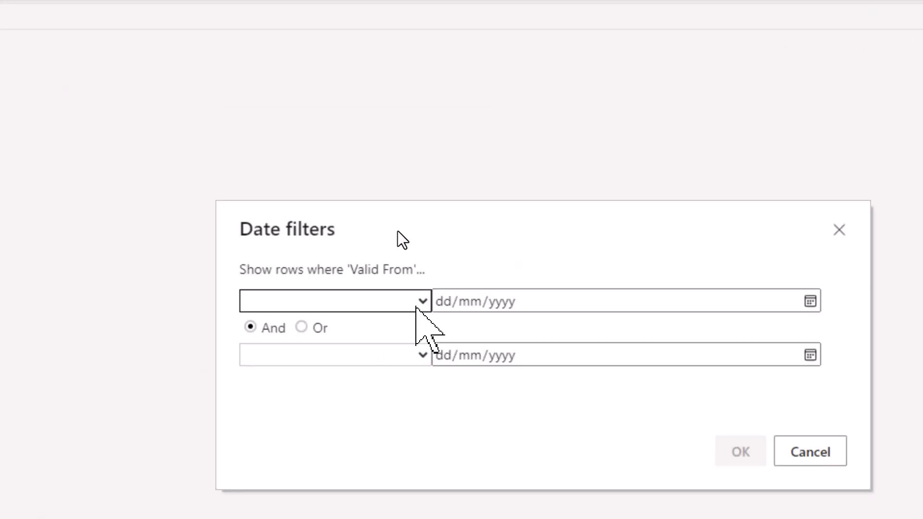
pyautogui.click(420, 300)
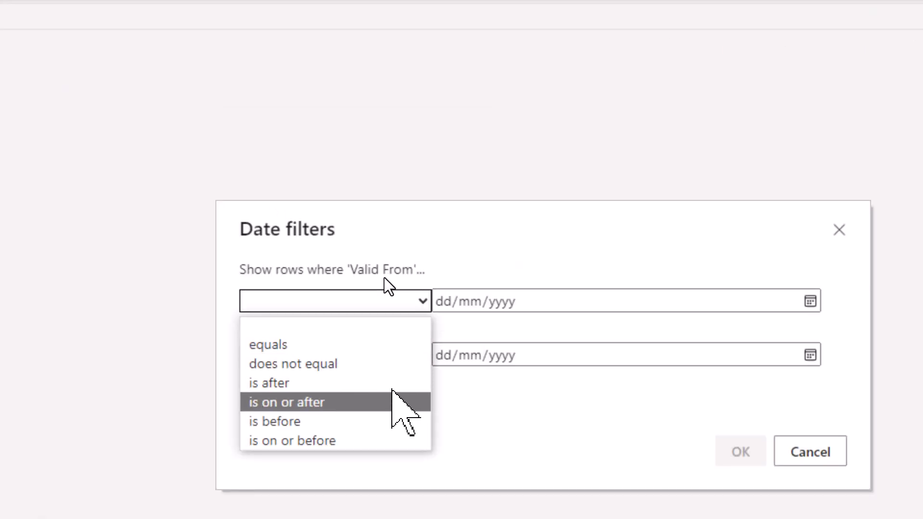
pyautogui.click(392, 439)
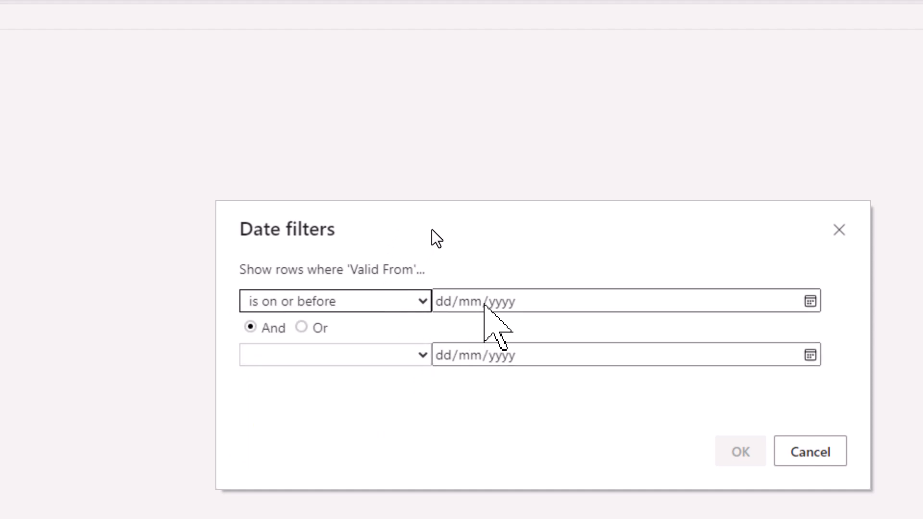
pyautogui.click(484, 302)
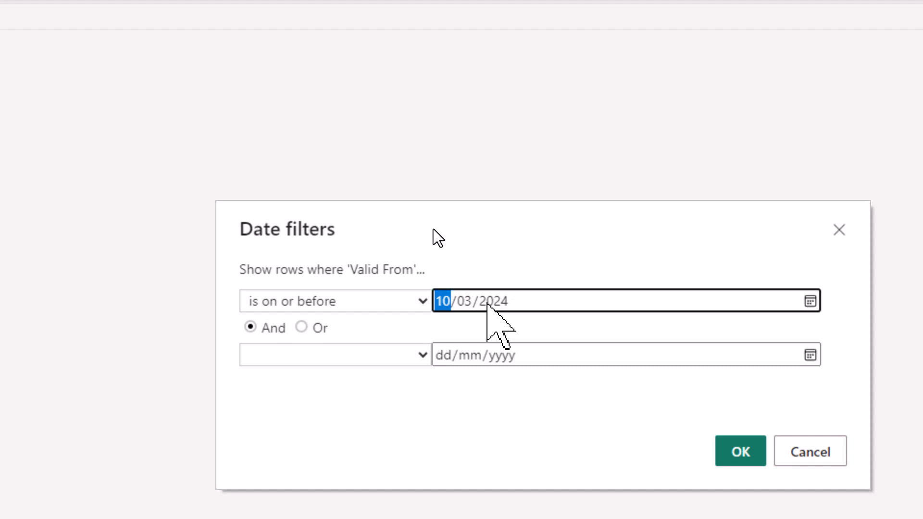
pyautogui.write('09/')
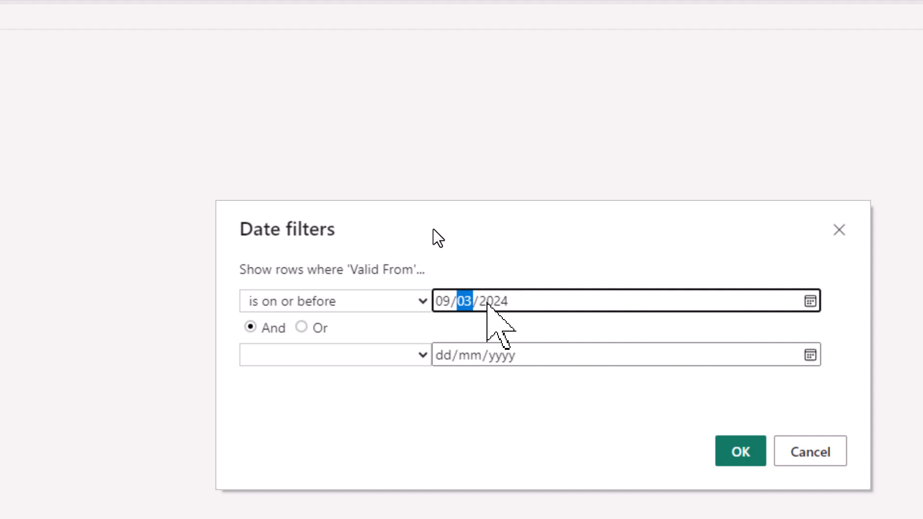
pyautogui.write('03/2017')
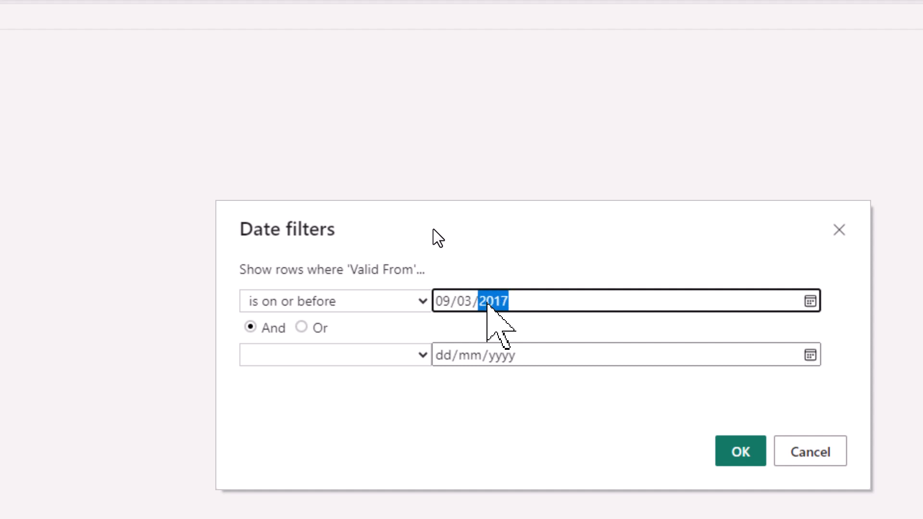
pyautogui.click(750, 449)
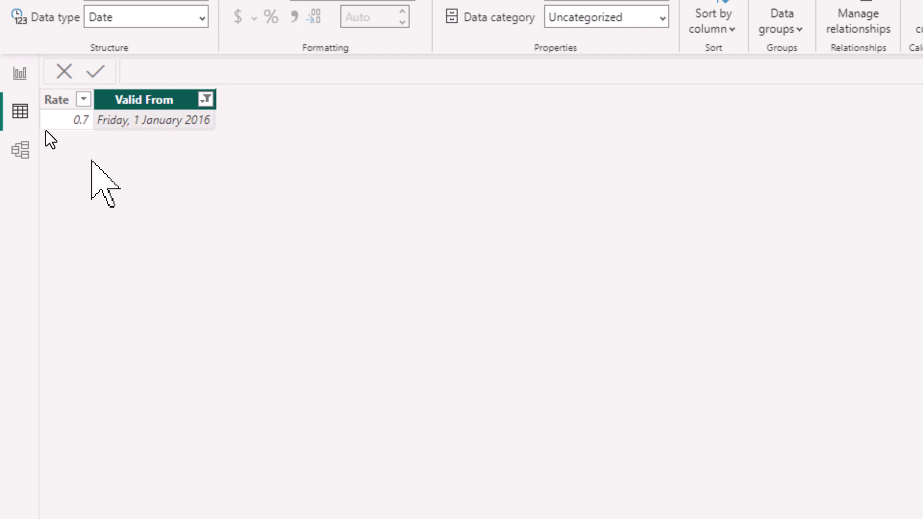
# Step: Change the custom Valid From filter to is on or before 09/07/2017
pyautogui.click(206, 100)
pyautogui.moveTo(289, 240)
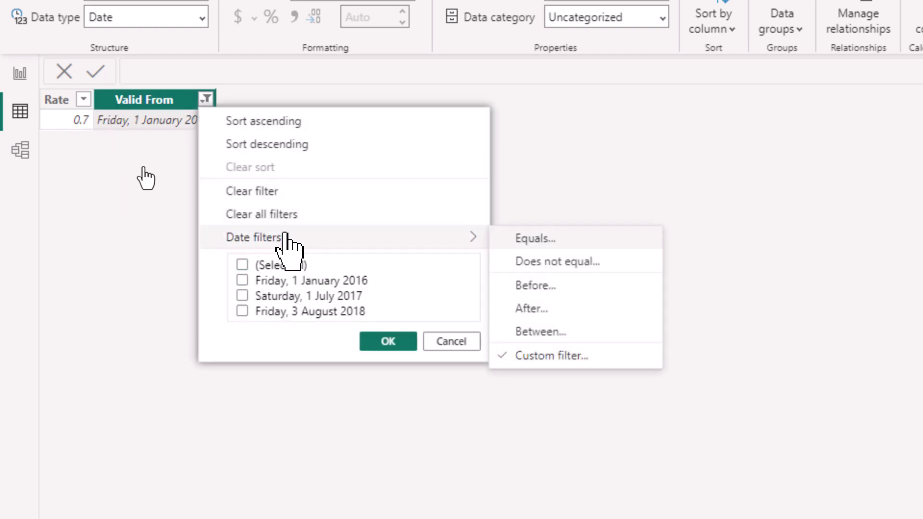
pyautogui.click(567, 356)
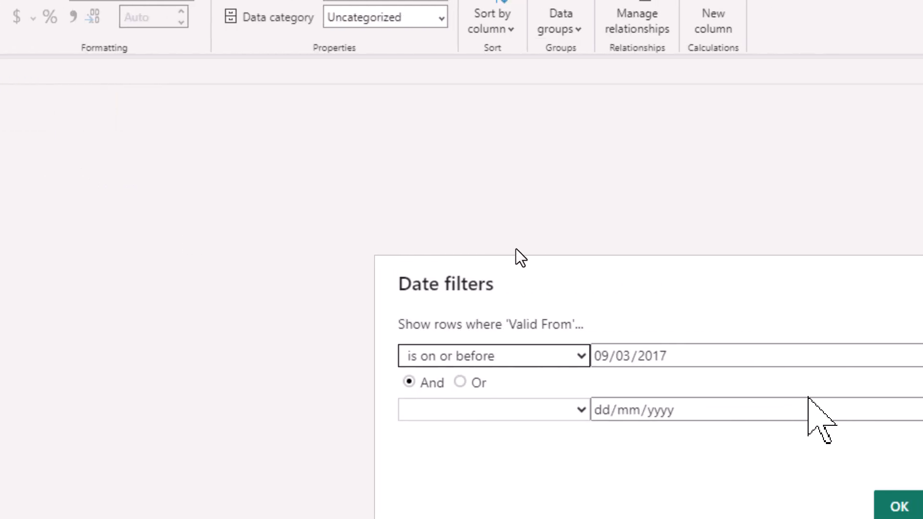
pyautogui.click(626, 364)
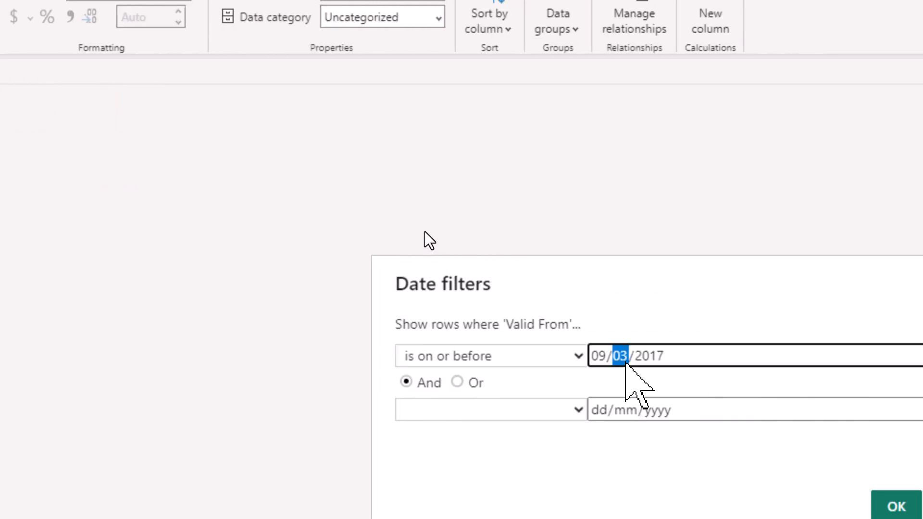
pyautogui.write('07')
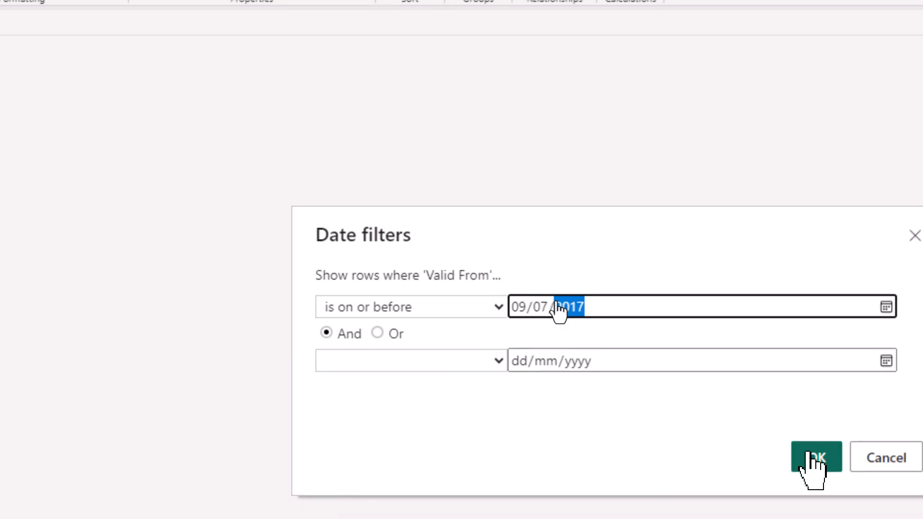
pyautogui.click(816, 457)
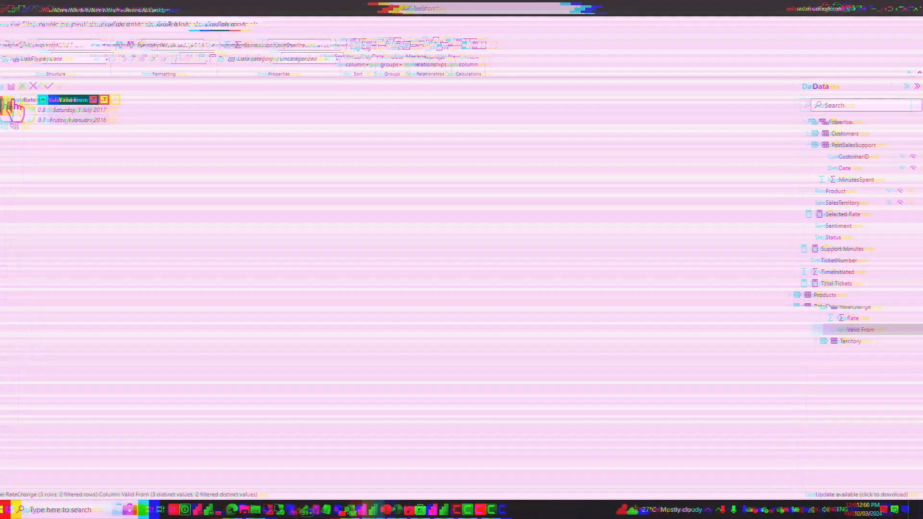
# Step: Return to the report and open the Selected Rate measure's formula
pyautogui.click(20, 80)
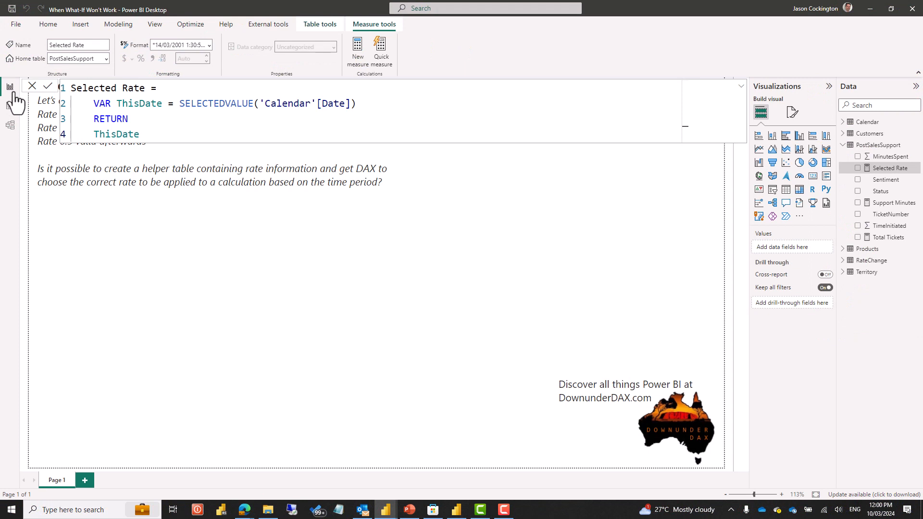
pyautogui.click(148, 128)
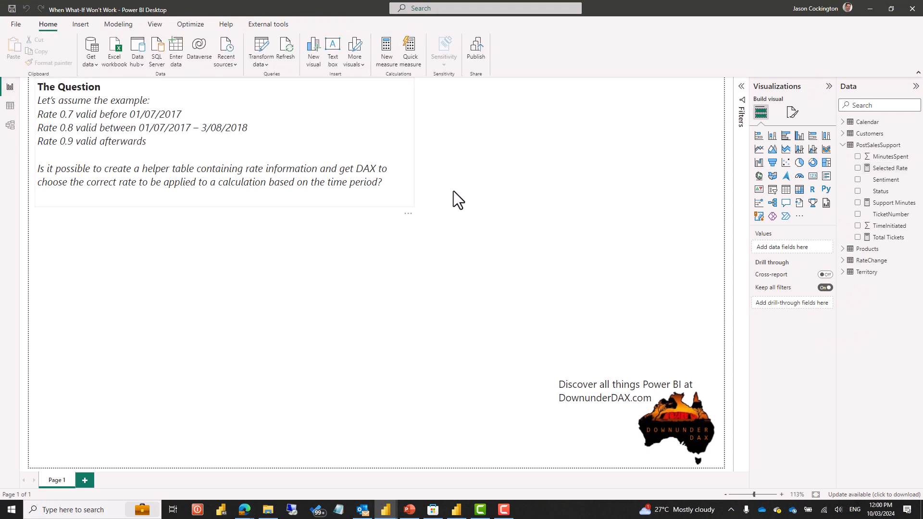
pyautogui.click(893, 169)
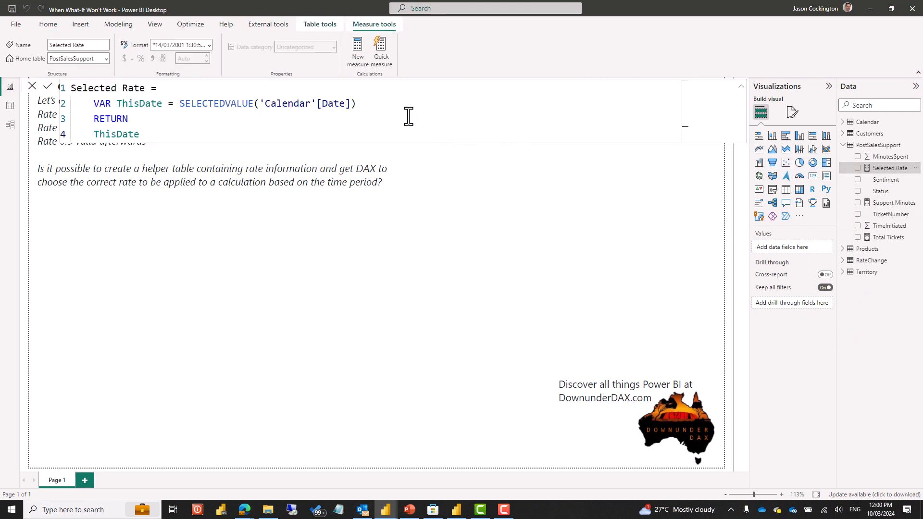
# Step: Below ThisDate, add the variable FilteredTable = FILTER(RateChange, RateChange[Valid From] <= ThisDate)
pyautogui.click(391, 105)
pyautogui.press('Return')
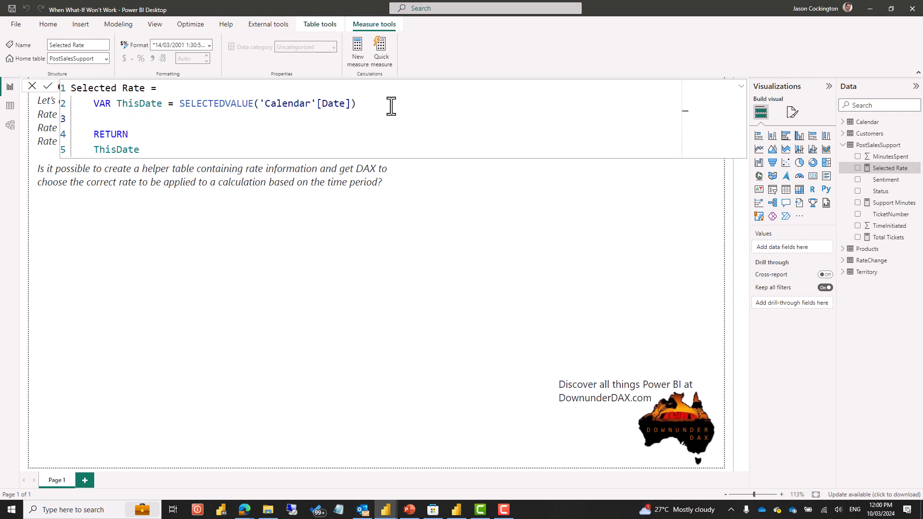
pyautogui.write('VAR FilteredTable = FILTER(')
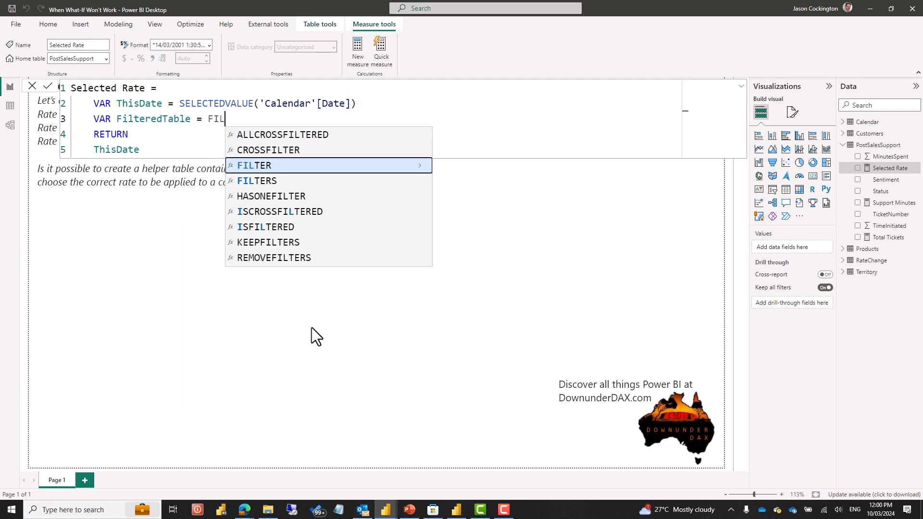
pyautogui.write('Rate')
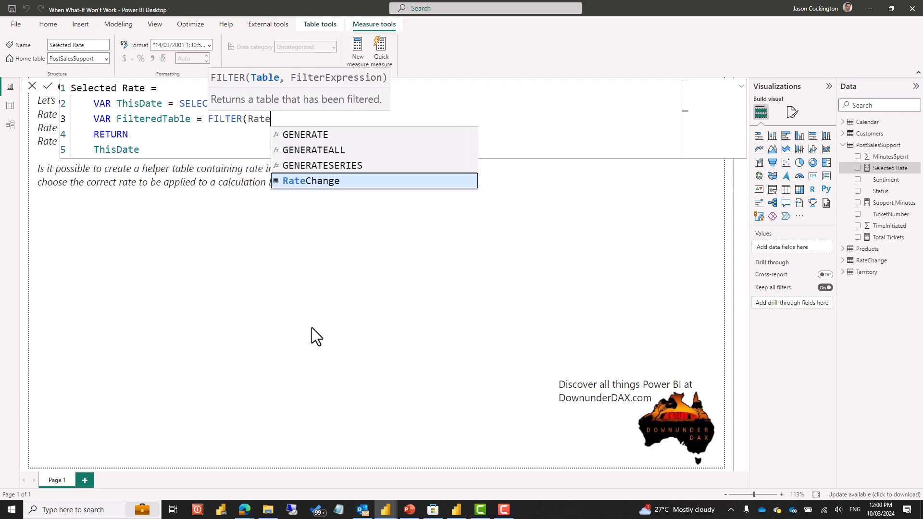
pyautogui.press('Tab')
pyautogui.write(',')
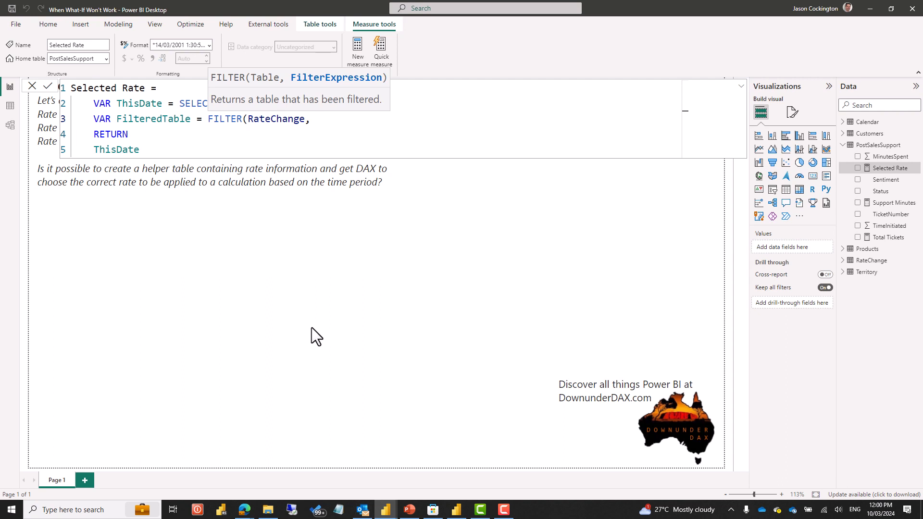
pyautogui.write('va')
pyautogui.press('Tab')
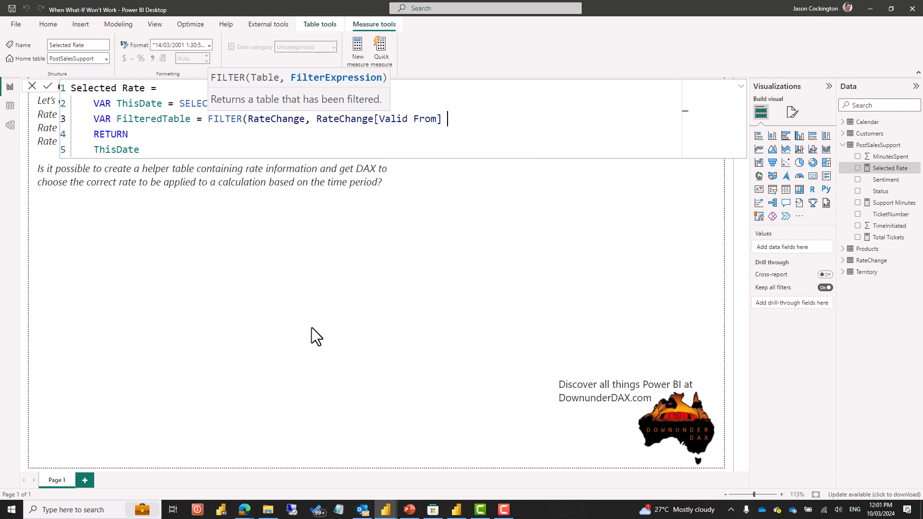
pyautogui.write('<=')
pyautogui.write('ThisDate')
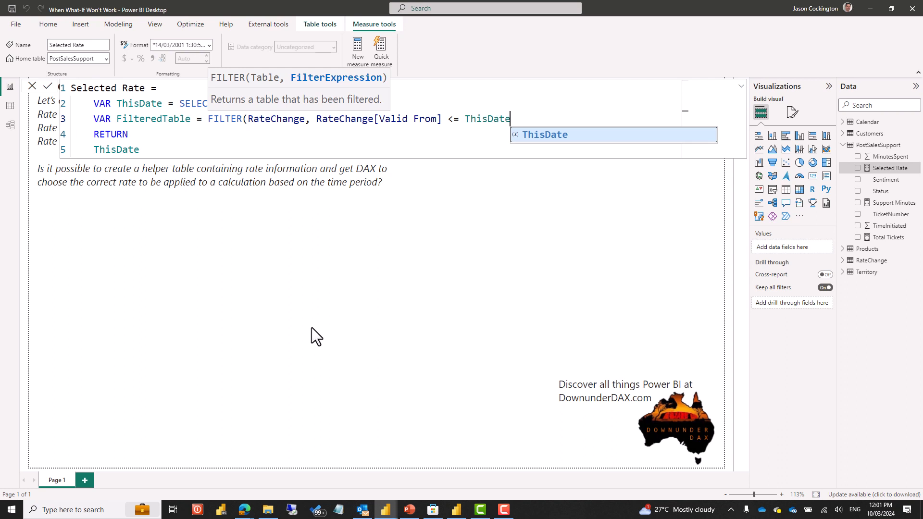
pyautogui.press('Tab')
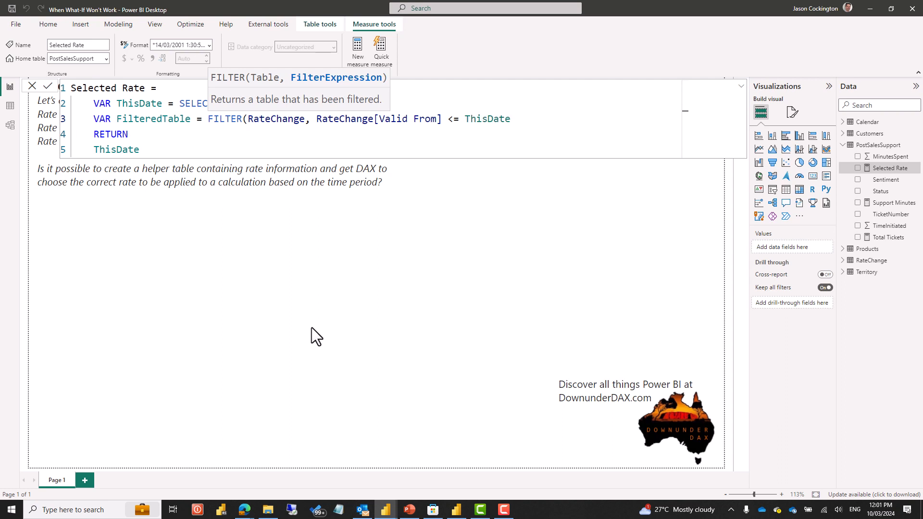
pyautogui.write(')')
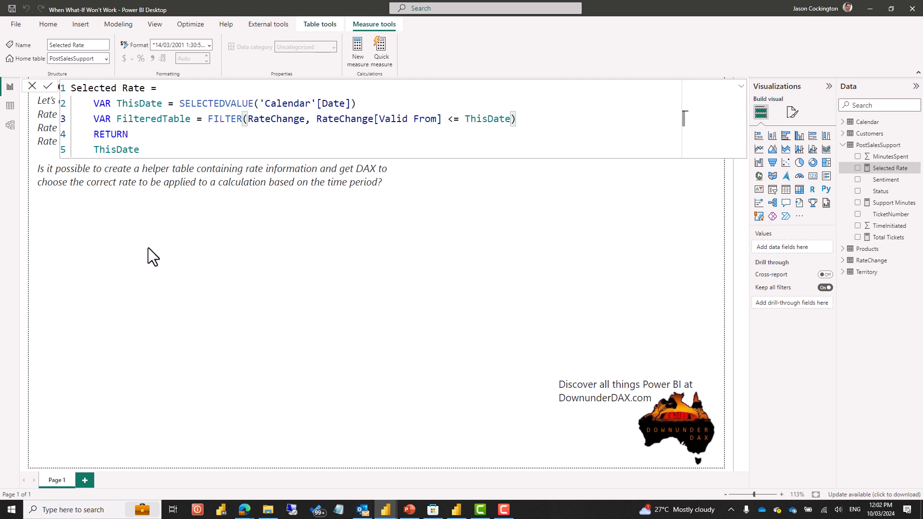
# Step: Below FilteredTable, add the variable Date2Use = CALCULATE(MAX(RateChange[Valid From]), FilteredTable)
pyautogui.hotkey('shift', 'Return')
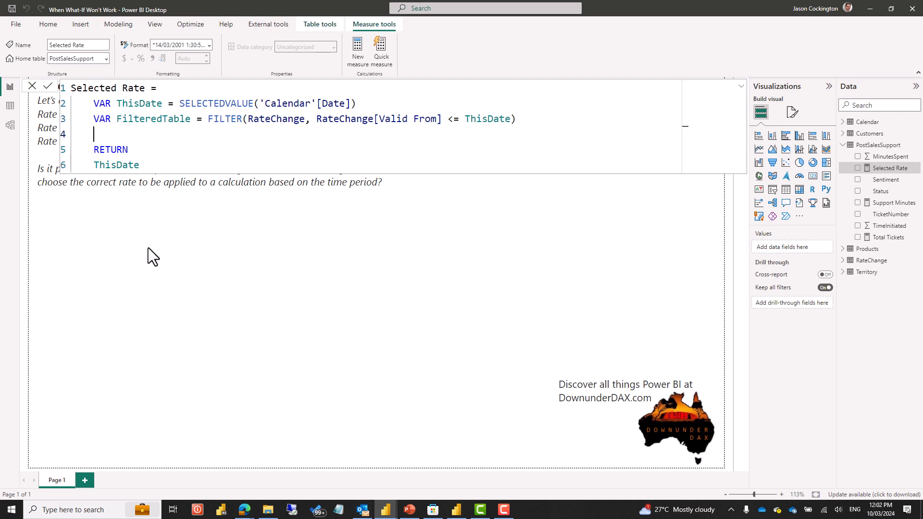
pyautogui.write('VAR Date2Use =')
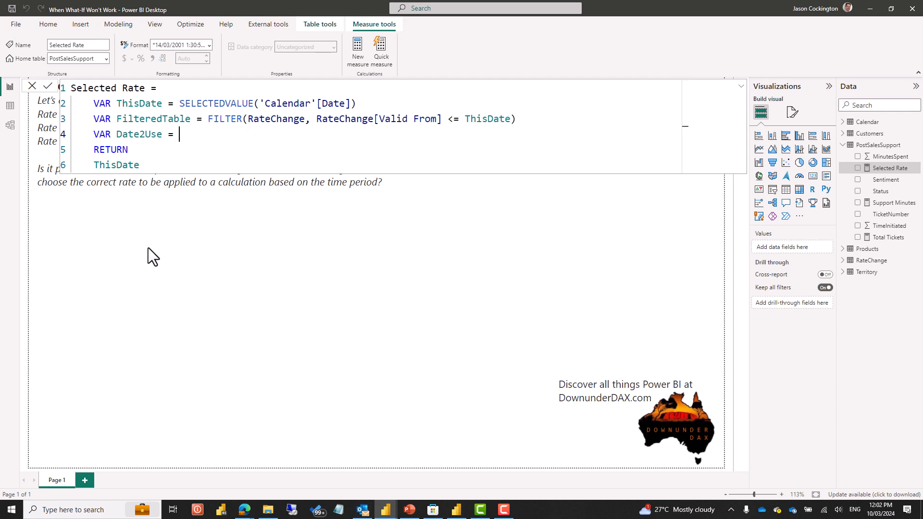
pyautogui.write('cal')
pyautogui.press('Tab')
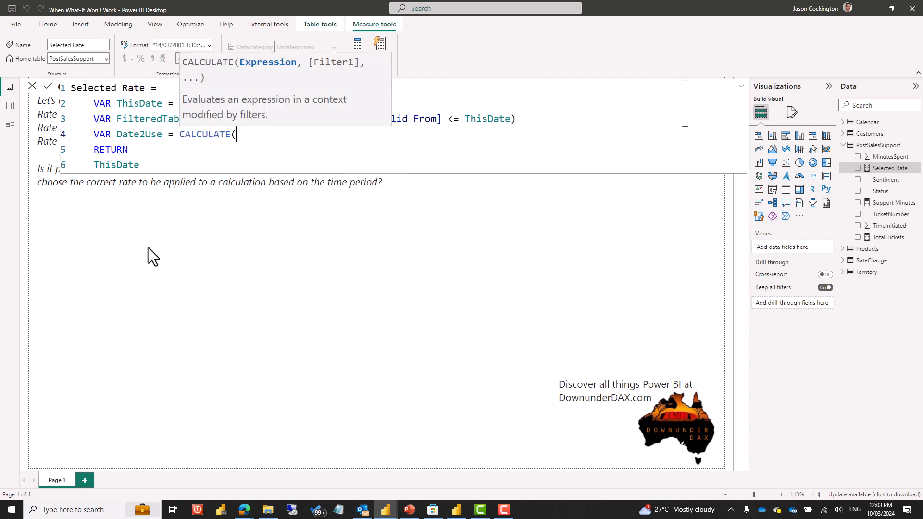
pyautogui.write('max')
pyautogui.press('Tab')
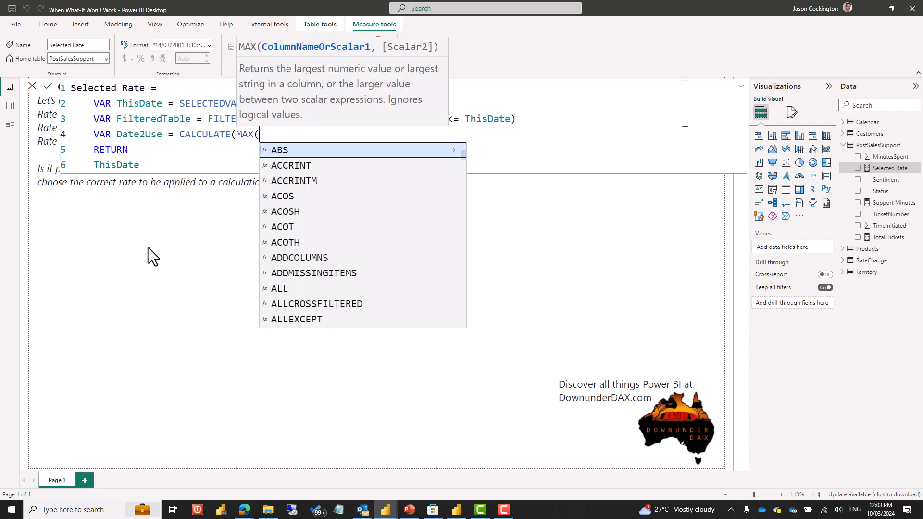
pyautogui.write('vali')
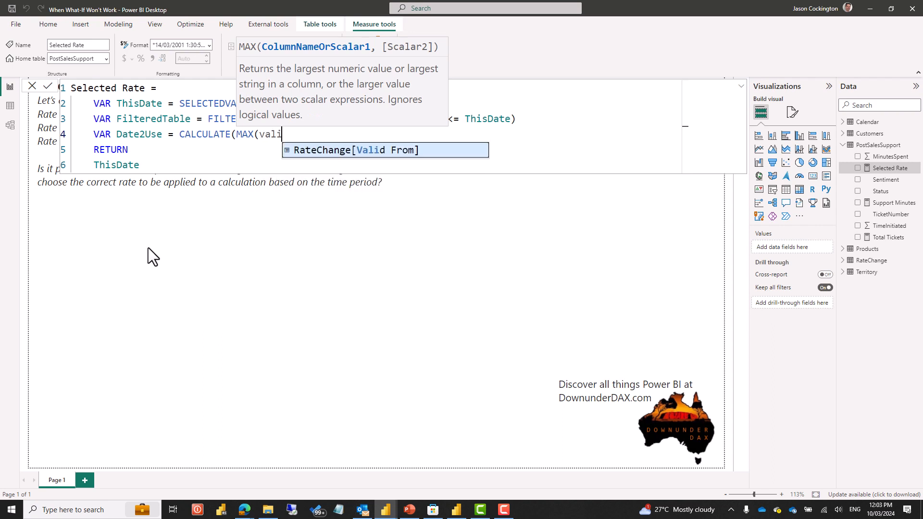
pyautogui.press('Tab')
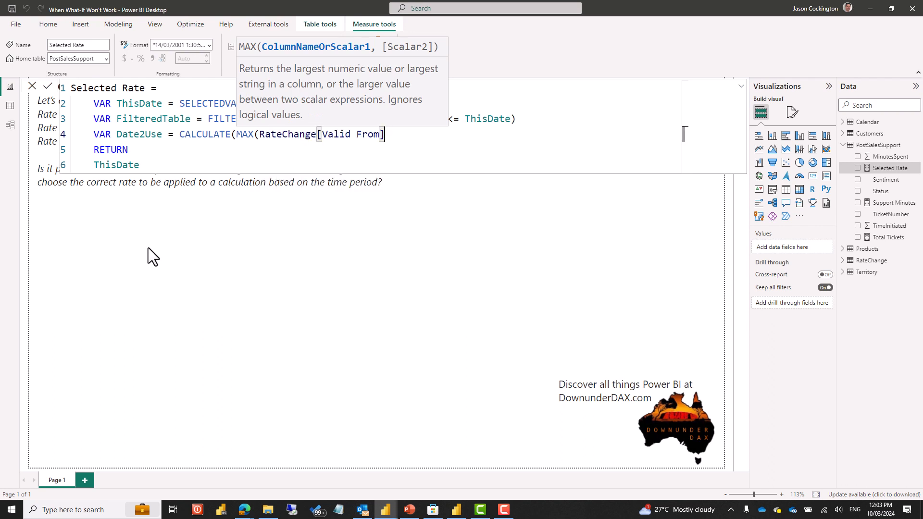
pyautogui.write('), ')
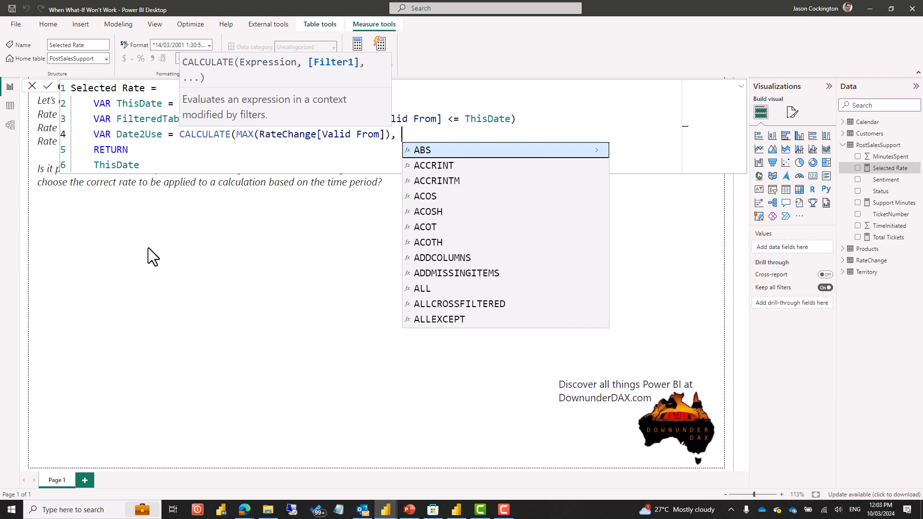
pyautogui.write('FilteredTable')
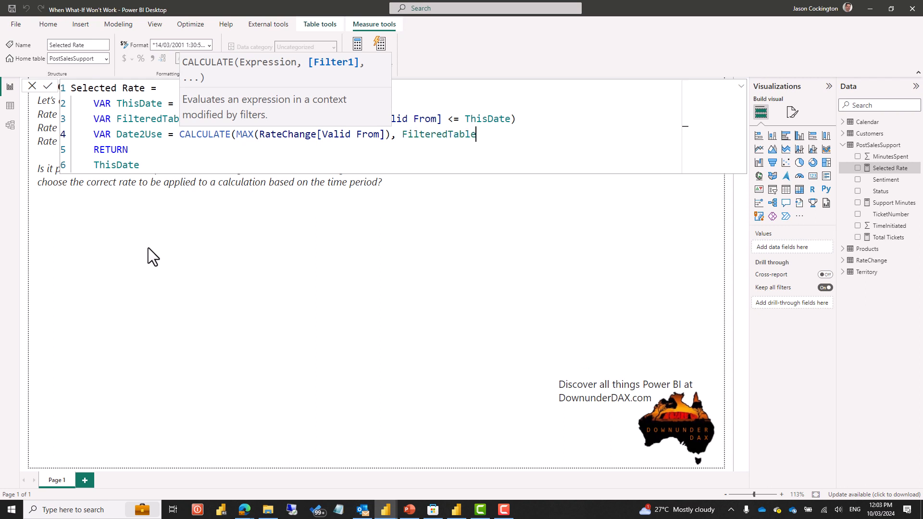
pyautogui.write(')')
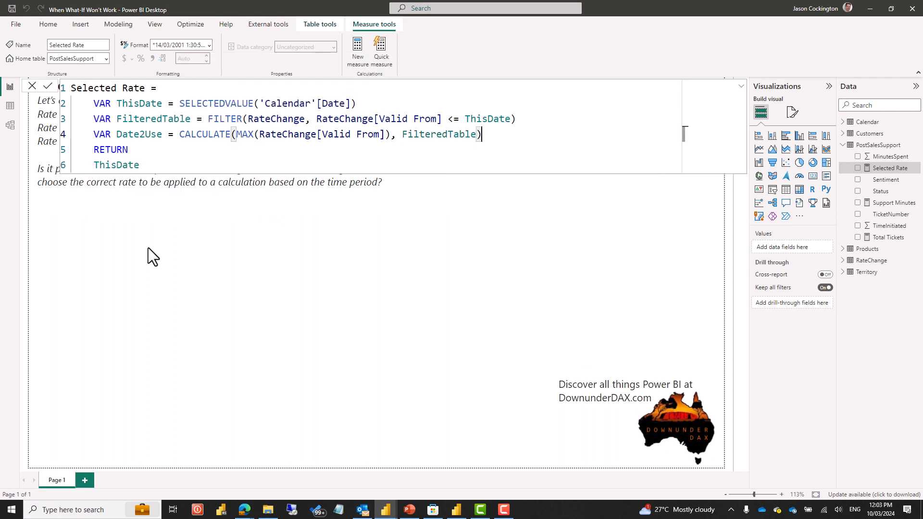
# Step: Make the Selected Rate measure return Date2Use instead of ThisDate
pyautogui.press('Down')
pyautogui.press('Down')
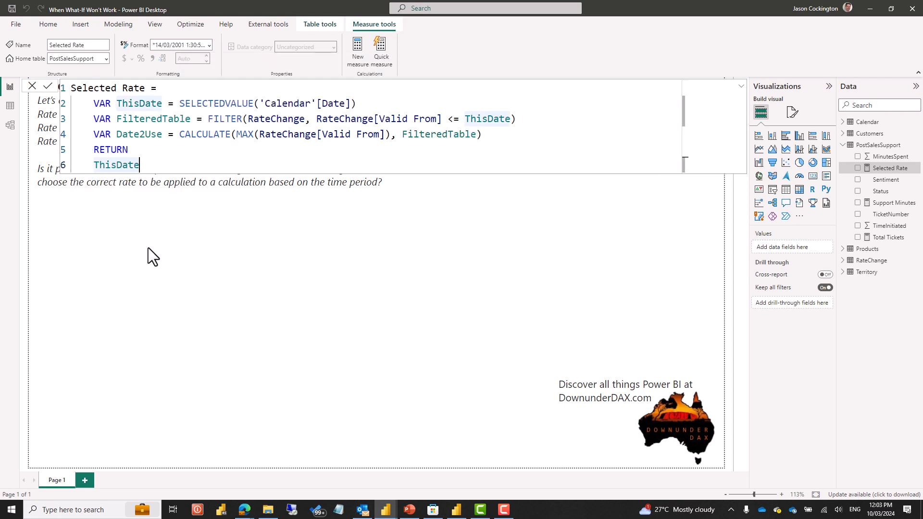
pyautogui.hotkey('shift', 'Left')
pyautogui.hotkey('shift', 'Left')
pyautogui.hotkey('shift', 'Left')
pyautogui.hotkey('shift', 'Left')
pyautogui.hotkey('shift', 'Left')
pyautogui.hotkey('shift', 'Left')
pyautogui.hotkey('shift', 'Left')
pyautogui.hotkey('shift', 'Left')
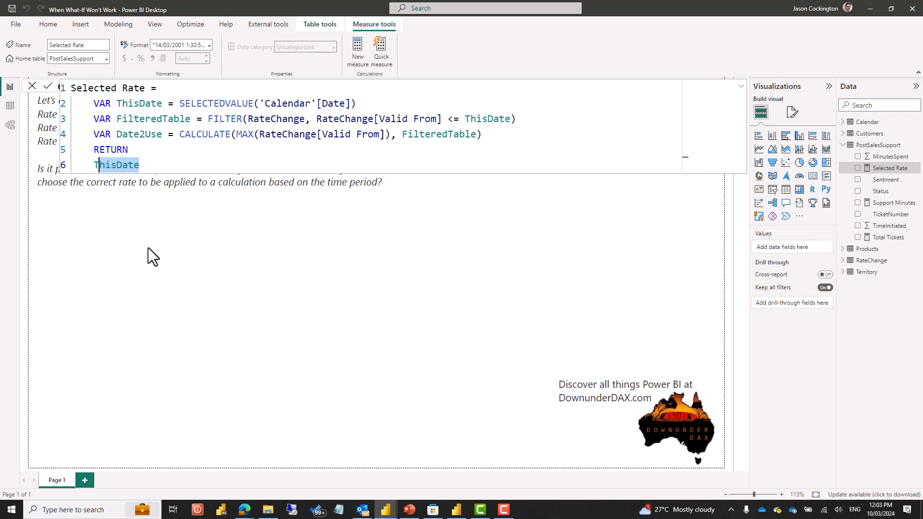
pyautogui.write('Date2')
pyautogui.press('Tab')
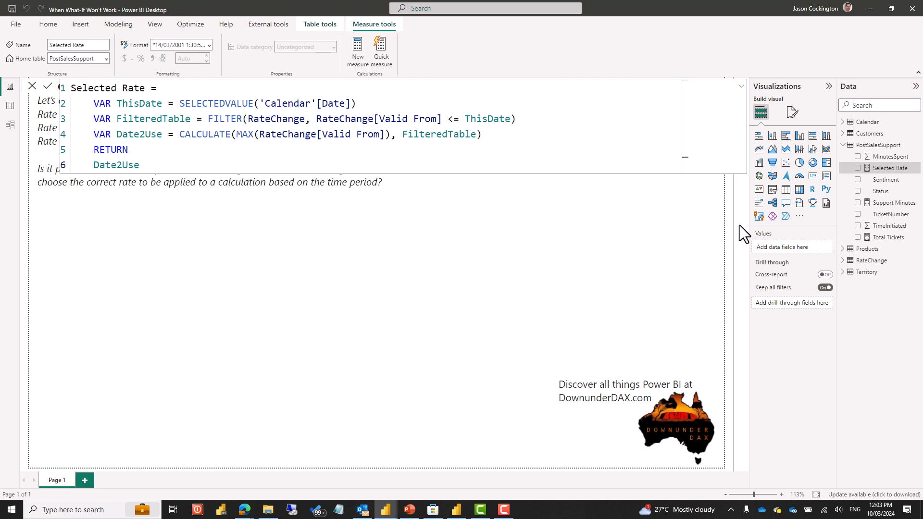
# Step: Add a table visual below the question text, enlarge it, and fill it with Calendar's Date and the Selected Rate measure
pyautogui.click(786, 190)
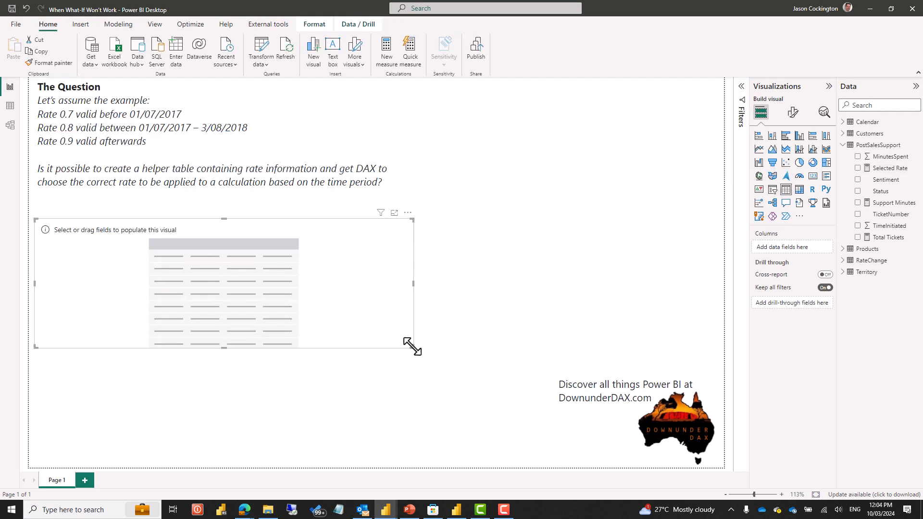
pyautogui.moveTo(412, 346); pyautogui.dragTo(532, 466)
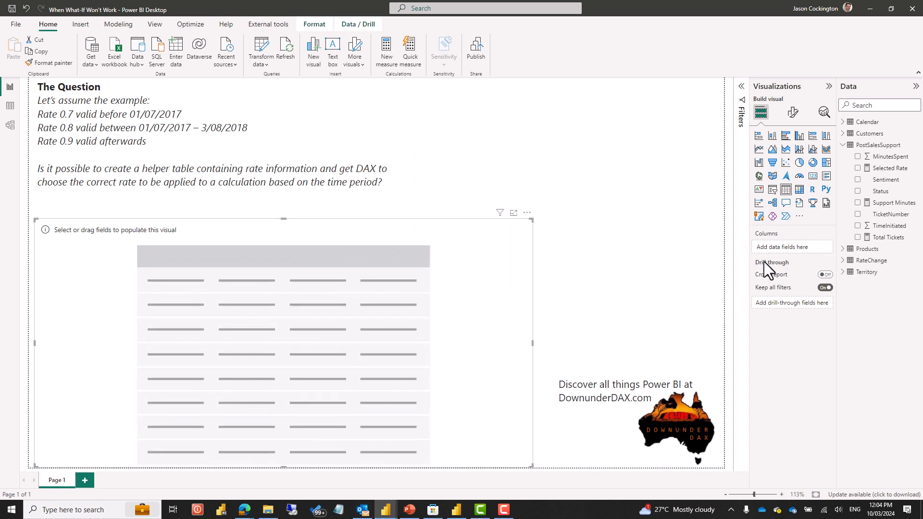
pyautogui.click(843, 122)
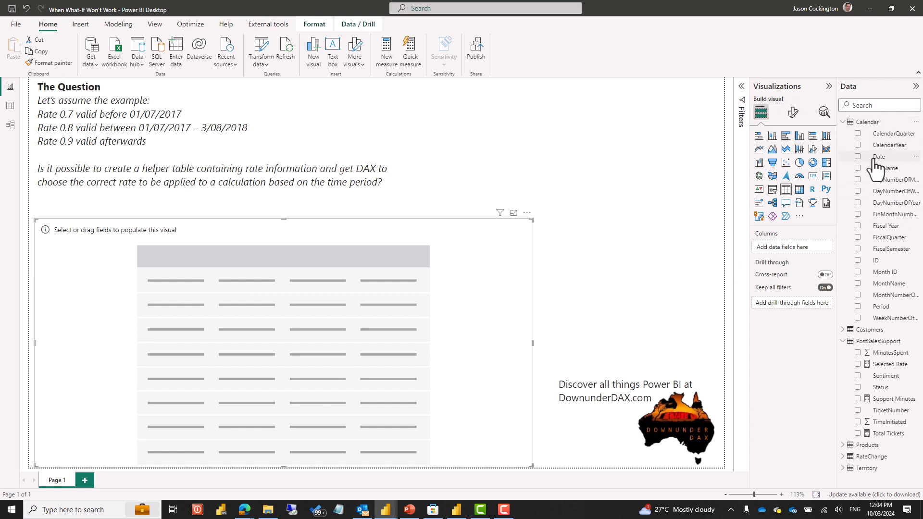
pyautogui.moveTo(875, 158); pyautogui.dragTo(309, 279)
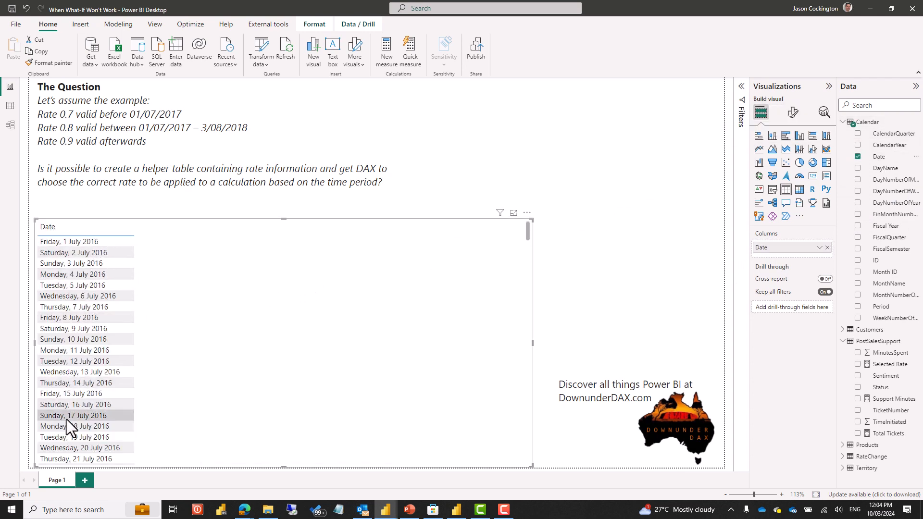
pyautogui.click(843, 122)
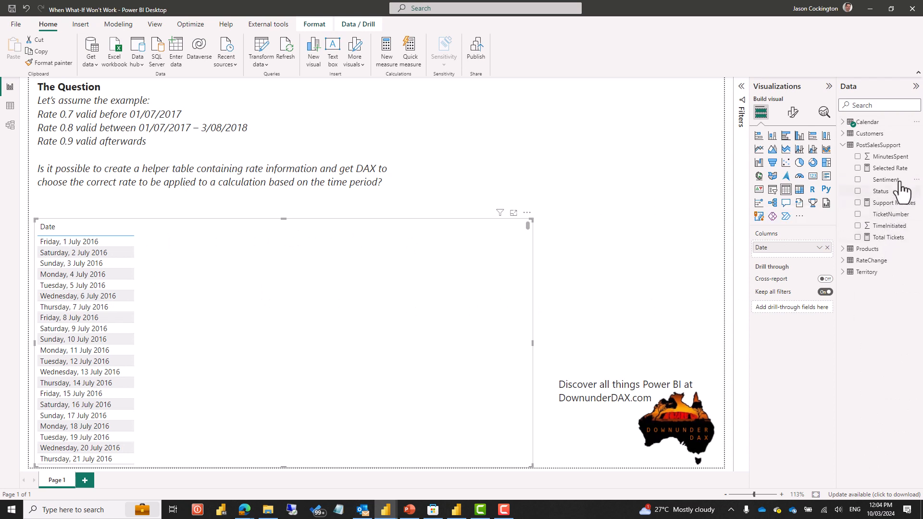
pyautogui.moveTo(889, 168); pyautogui.dragTo(288, 282)
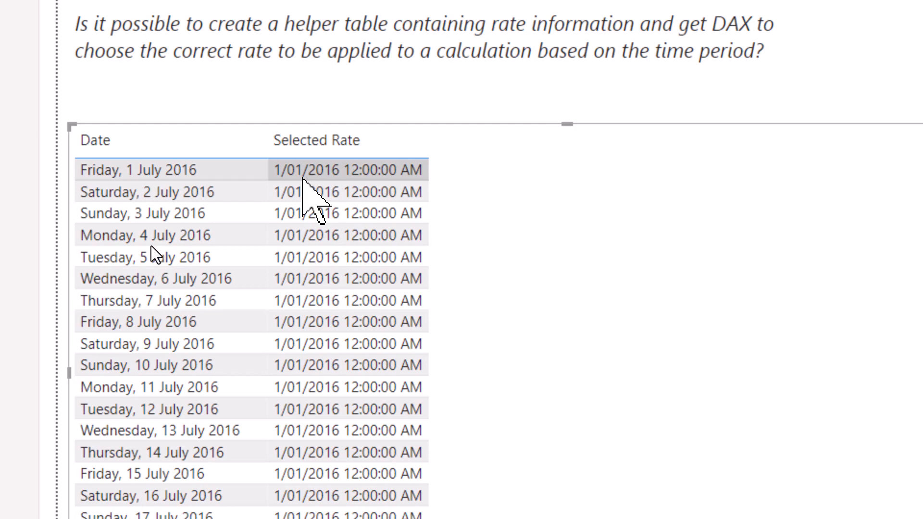
# Step: Examine the Selected Rate values in the table around the 1 July 2017 rate change
pyautogui.scroll(-20, 303, 179)
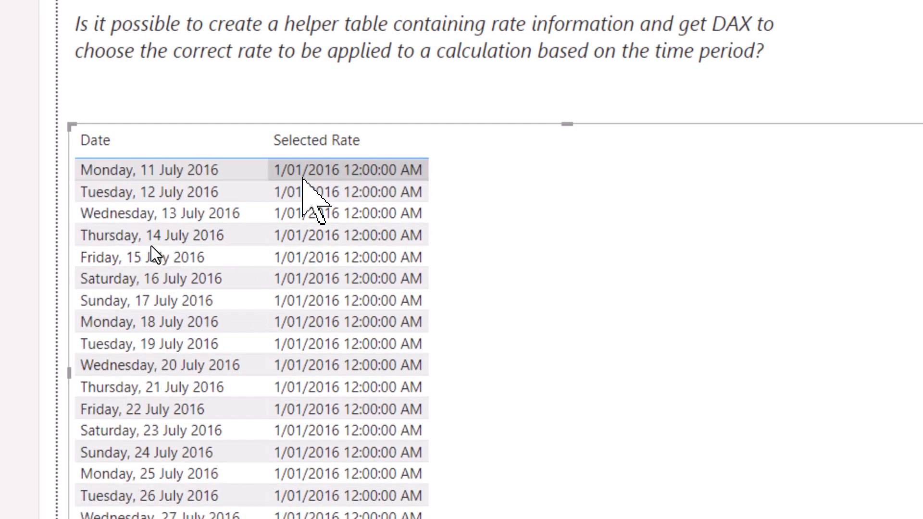
pyautogui.scroll(-20, 302, 179)
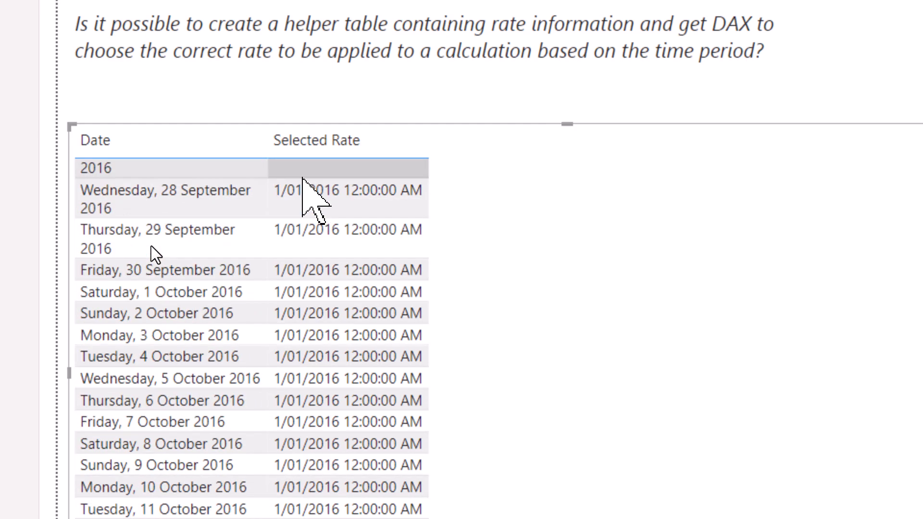
pyautogui.scroll(-14, 303, 179)
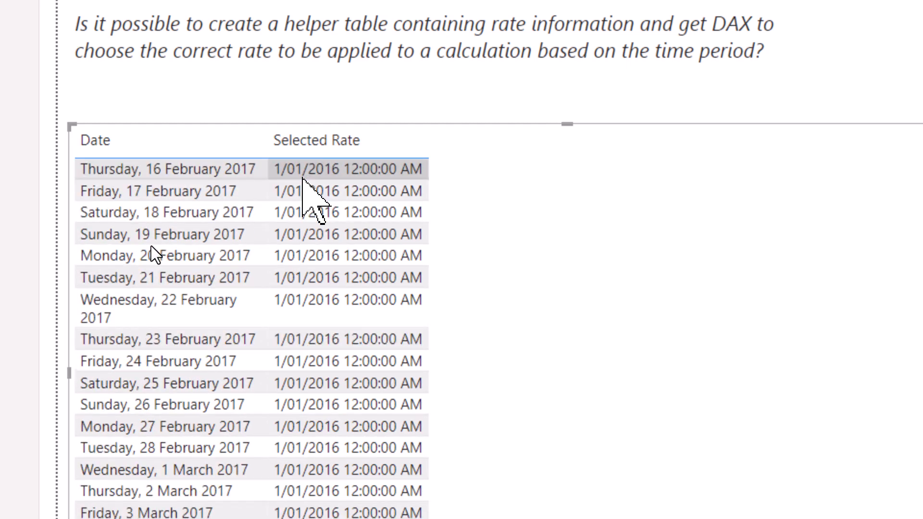
pyautogui.scroll(-8, 303, 179)
pyautogui.scroll(-20, 303, 179)
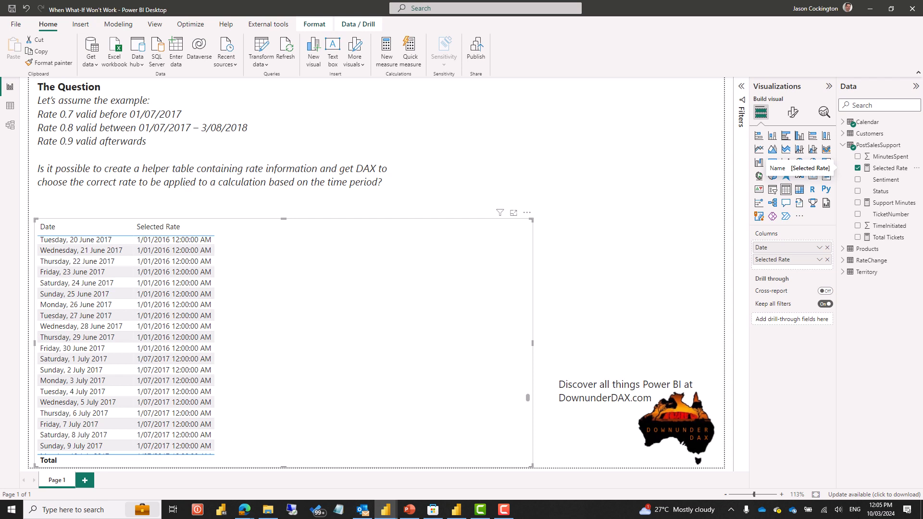
# Step: In Selected Rate, below Date2Use, add the variable Rate2Use = CALCULATE(SELECTEDVALUE(RateChange[Rate]), RateChange[Valid From] = Date2Use)
pyautogui.click(889, 170)
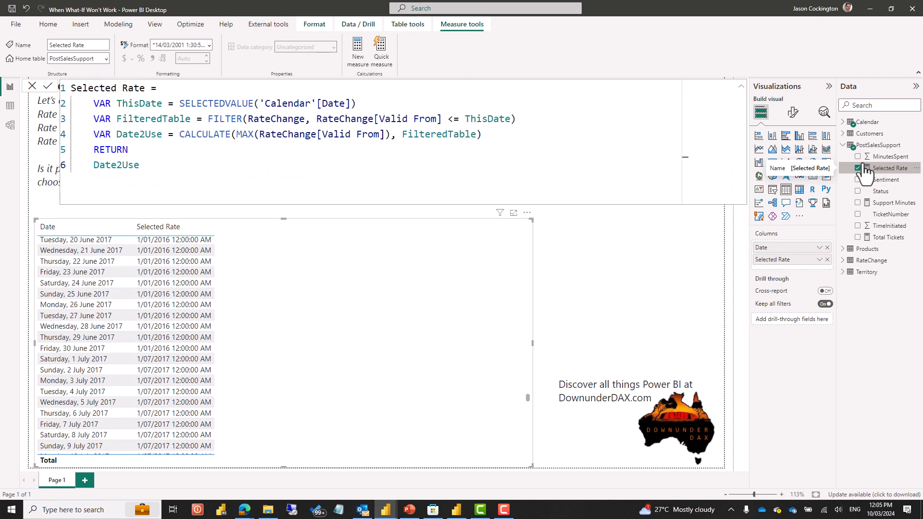
pyautogui.click(502, 139)
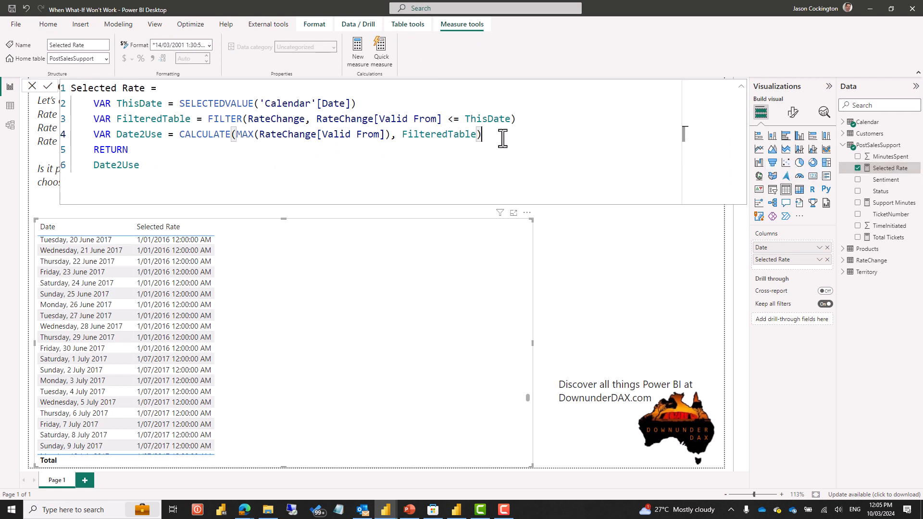
pyautogui.press('Return')
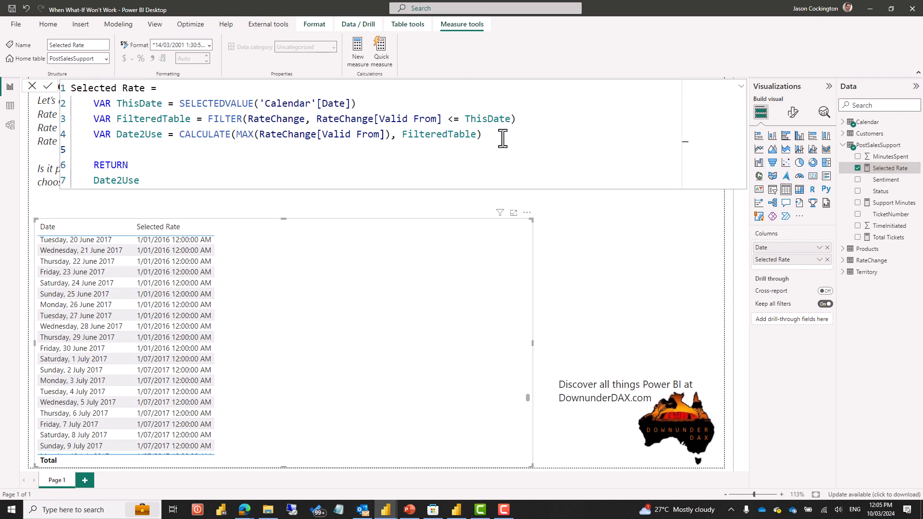
pyautogui.write('VAR Rate2Use = cal')
pyautogui.press('Tab')
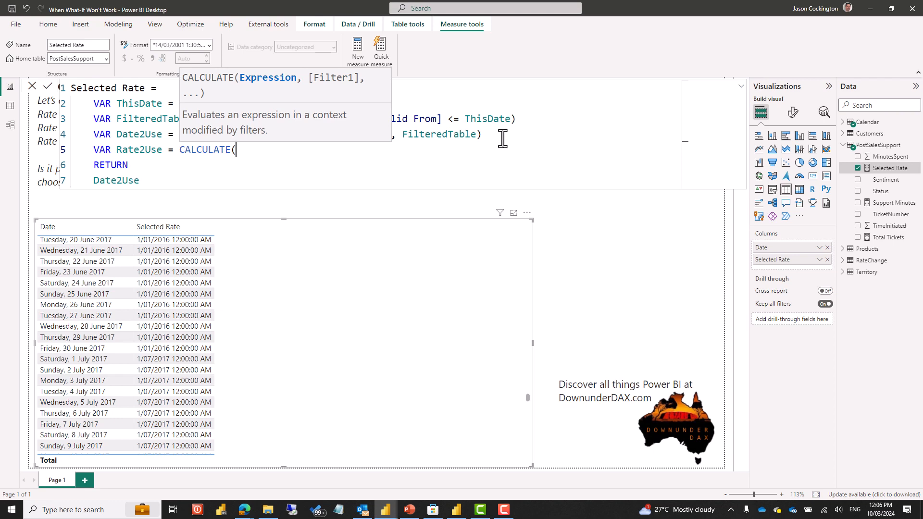
pyautogui.write('selec')
pyautogui.press('Down')
pyautogui.press('Down')
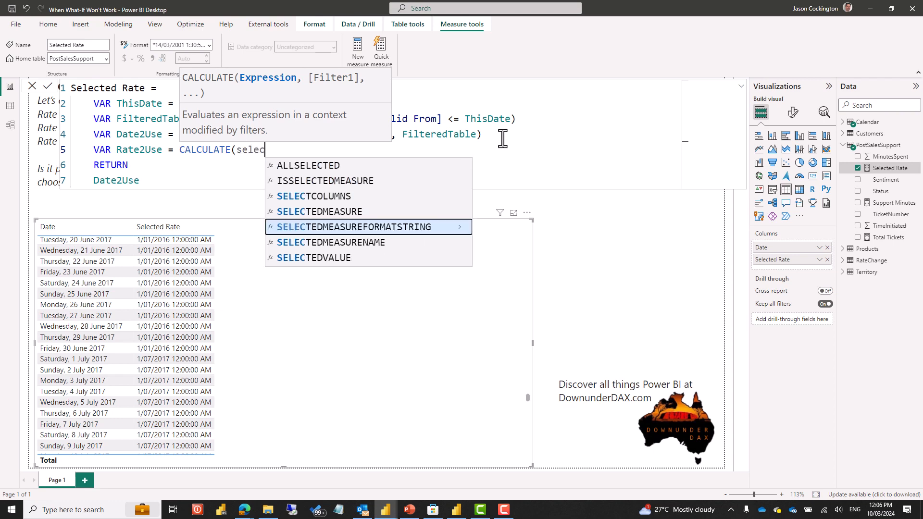
pyautogui.press('Down')
pyautogui.press('Down')
pyautogui.press('Tab')
pyautogui.write('rate')
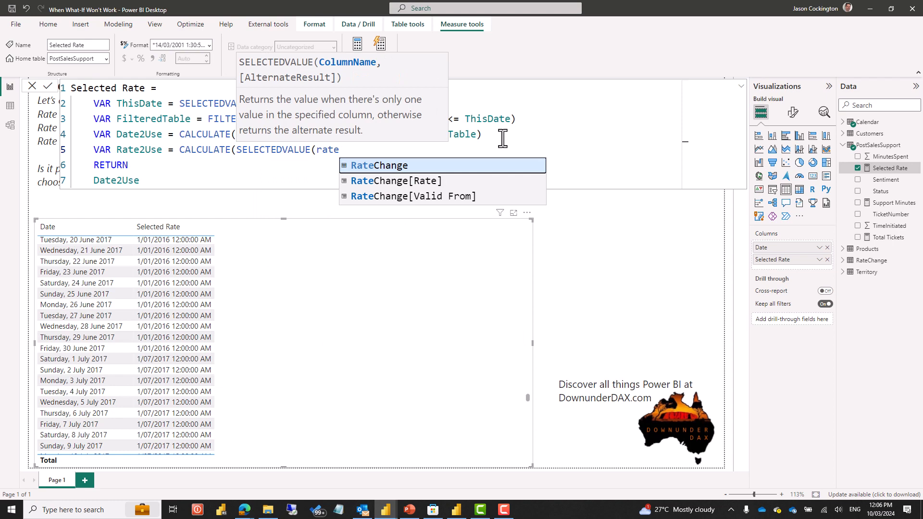
pyautogui.press('Down')
pyautogui.press('Tab')
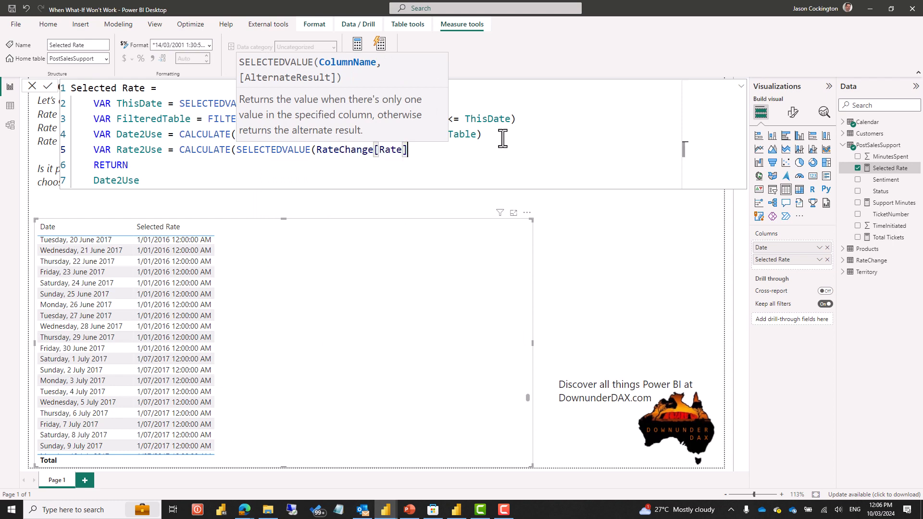
pyautogui.write('), ')
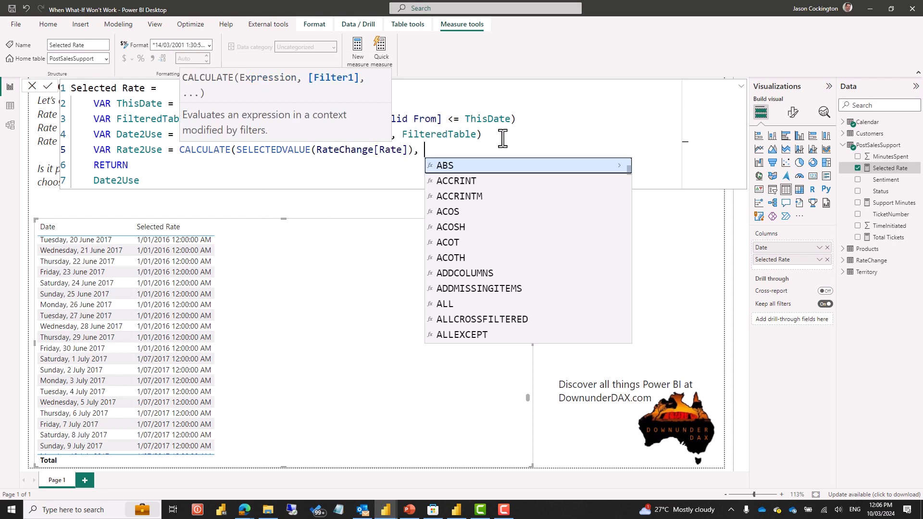
pyautogui.write('valid')
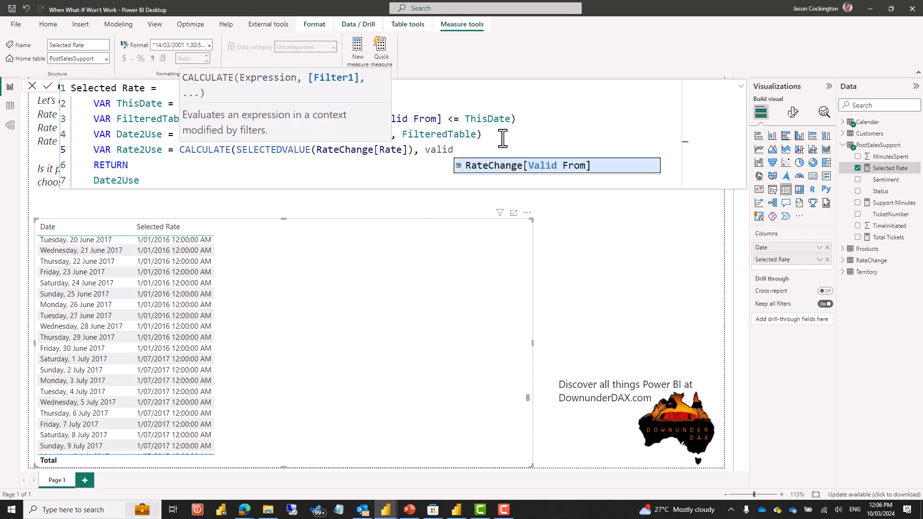
pyautogui.press('Tab')
pyautogui.write('= ')
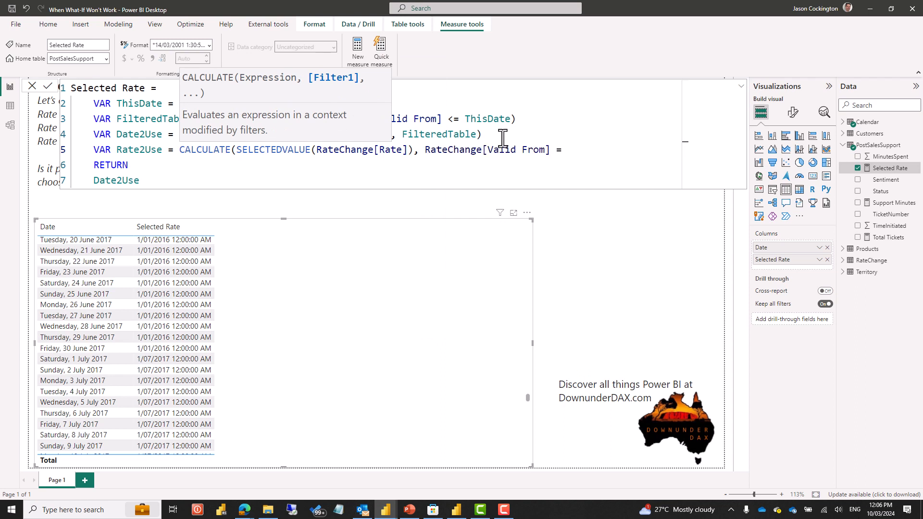
pyautogui.write('Date2Use')
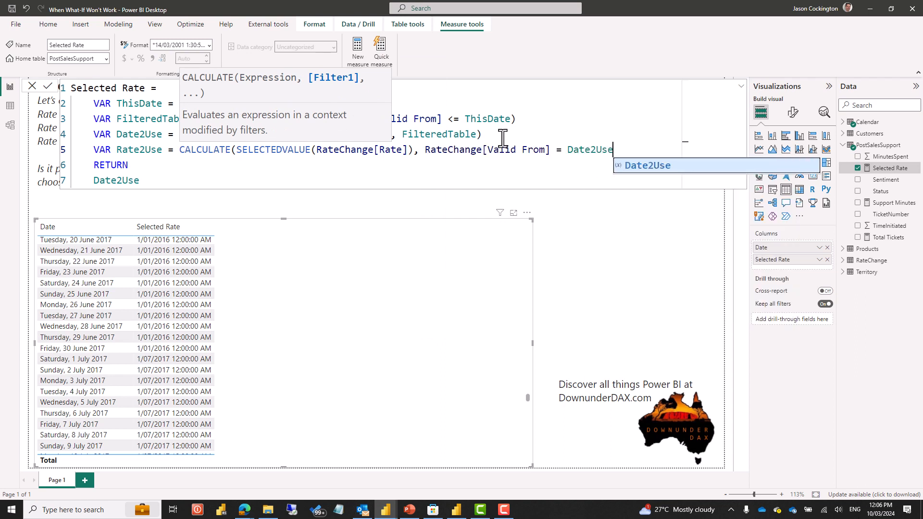
pyautogui.write(')')
# Step: Make the Selected Rate measure return Rate2Use and commit the formula
pyautogui.press('Down')
pyautogui.press('Down')
pyautogui.press('Home')
pyautogui.press('Delete')
pyautogui.write('R')
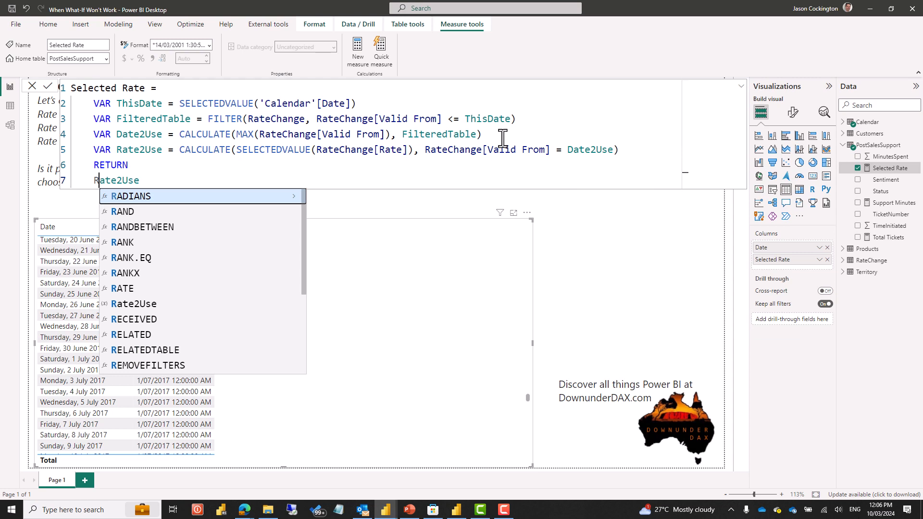
pyautogui.press('Return')
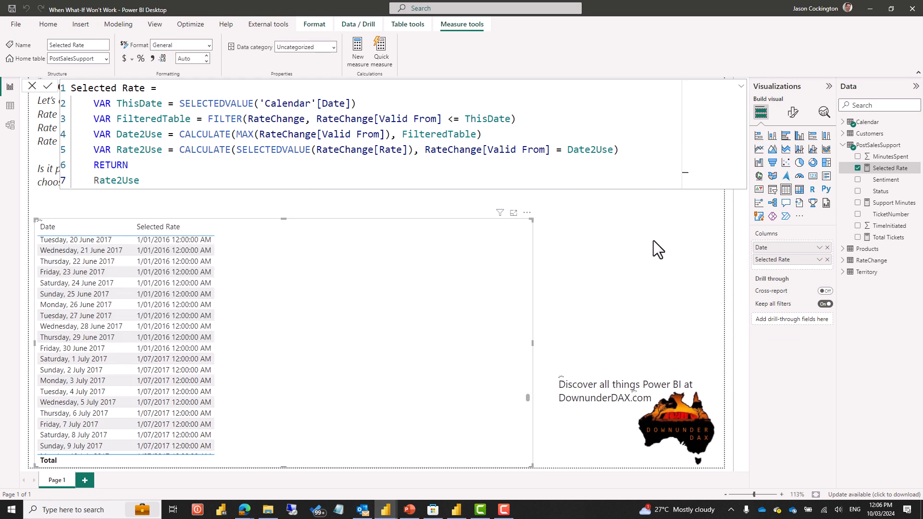
pyautogui.click(48, 87)
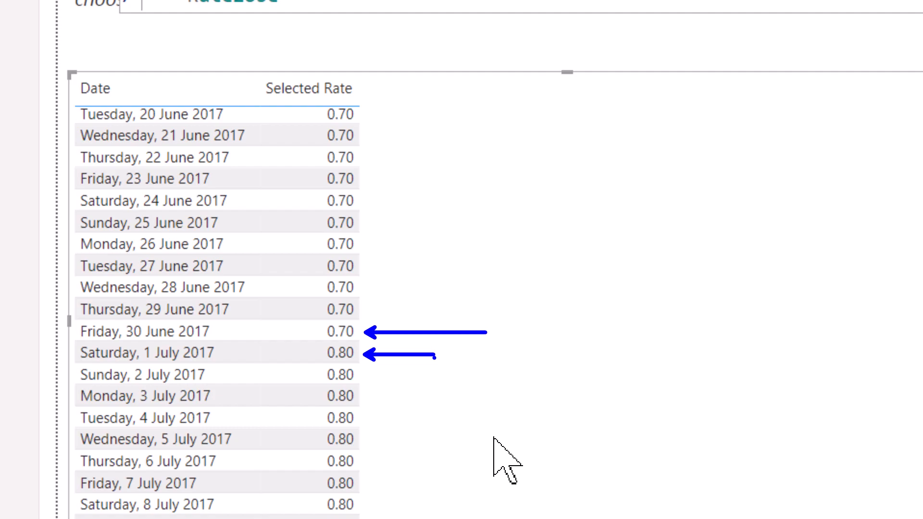
pyautogui.press('Escape')
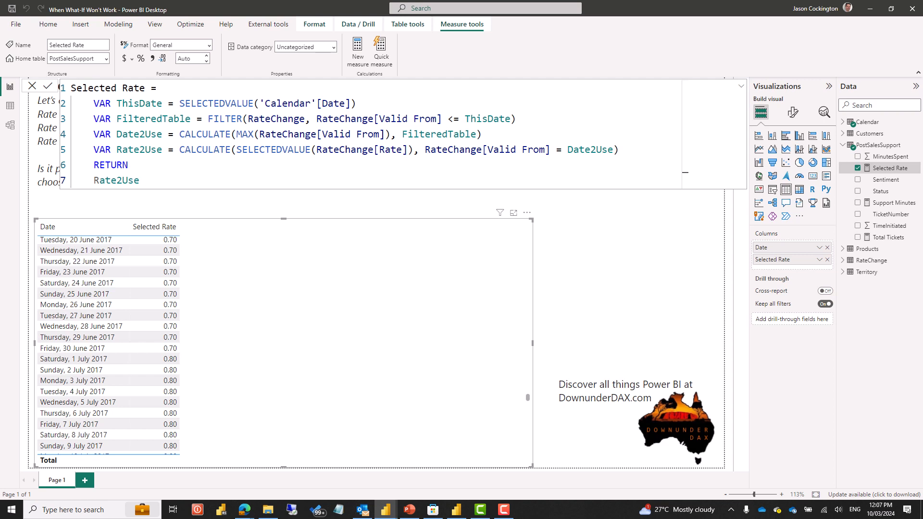
# Step: Create the measure Total Support Cost = [Support Minutes] * [Selected Rate] in the PostSalesSupport table
pyautogui.rightClick(892, 146)
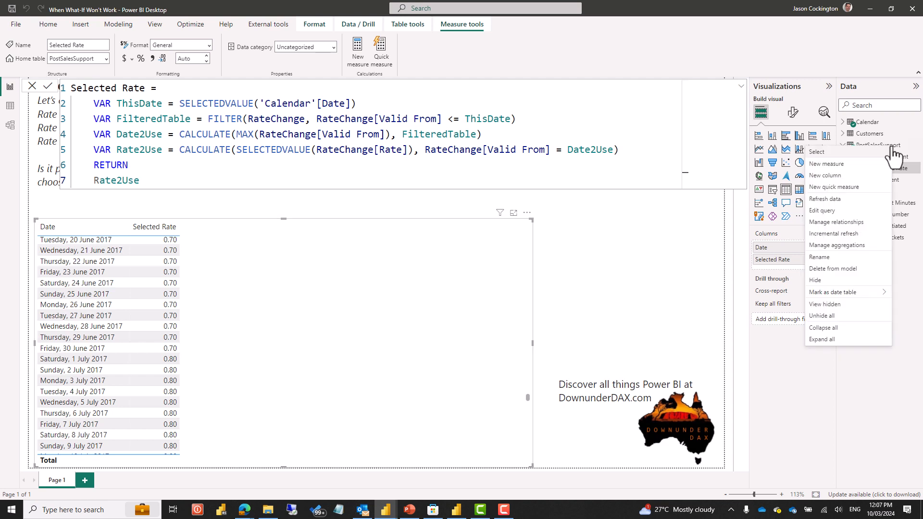
pyautogui.click(851, 166)
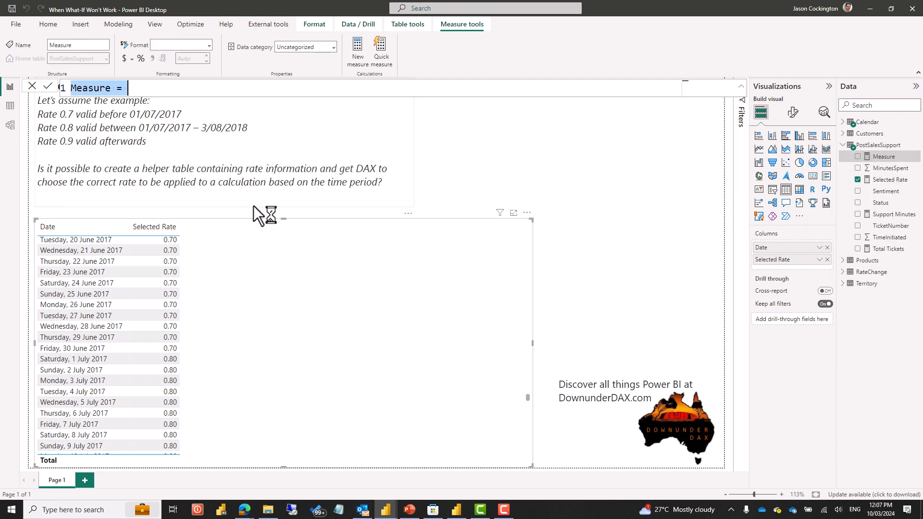
pyautogui.write('Total ')
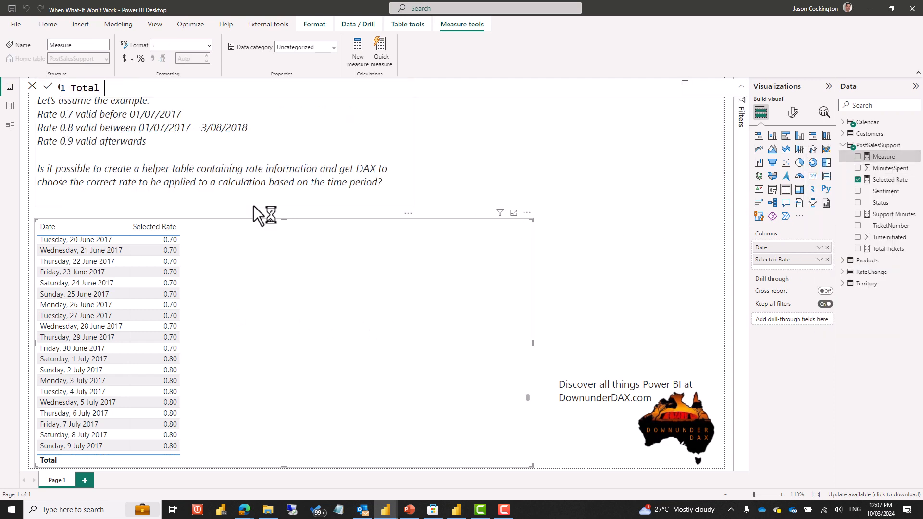
pyautogui.write('Support Cost = [su')
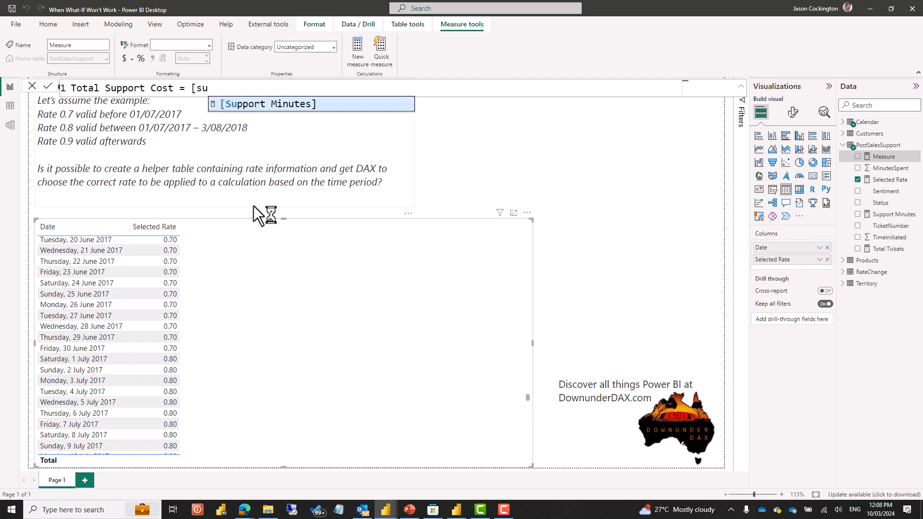
pyautogui.press('Tab')
pyautogui.write('* ')
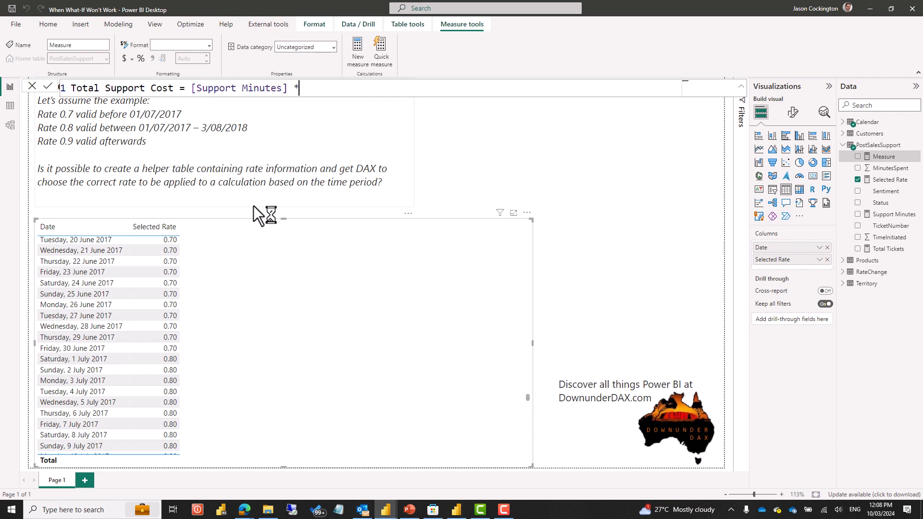
pyautogui.write('[S')
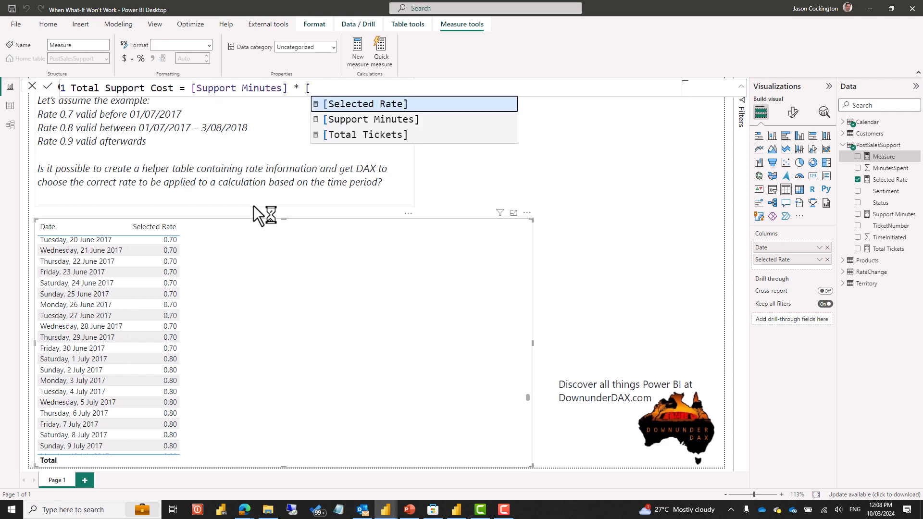
pyautogui.write('el')
pyautogui.press('Tab')
pyautogui.press('Return')
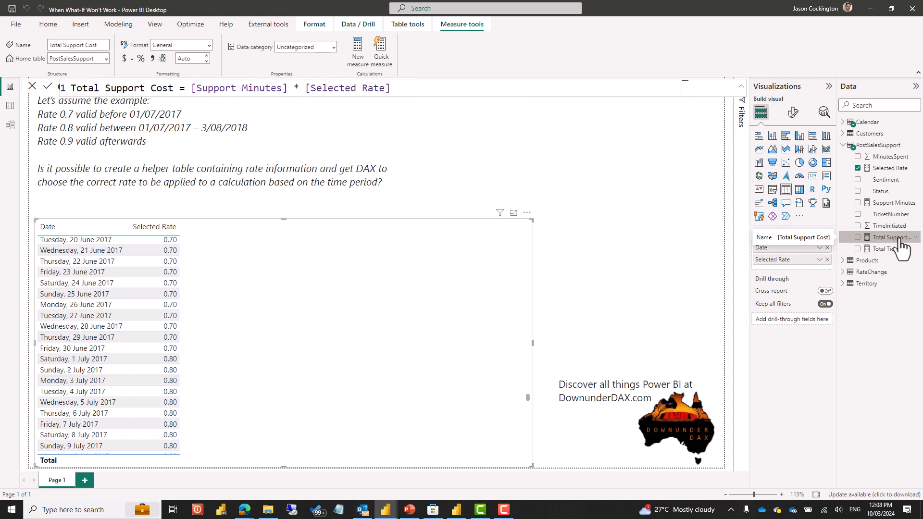
# Step: Format Total Support Cost as currency with 0 decimal places and add it to the table visual
pyautogui.click(124, 58)
pyautogui.click(190, 58)
pyautogui.write('0')
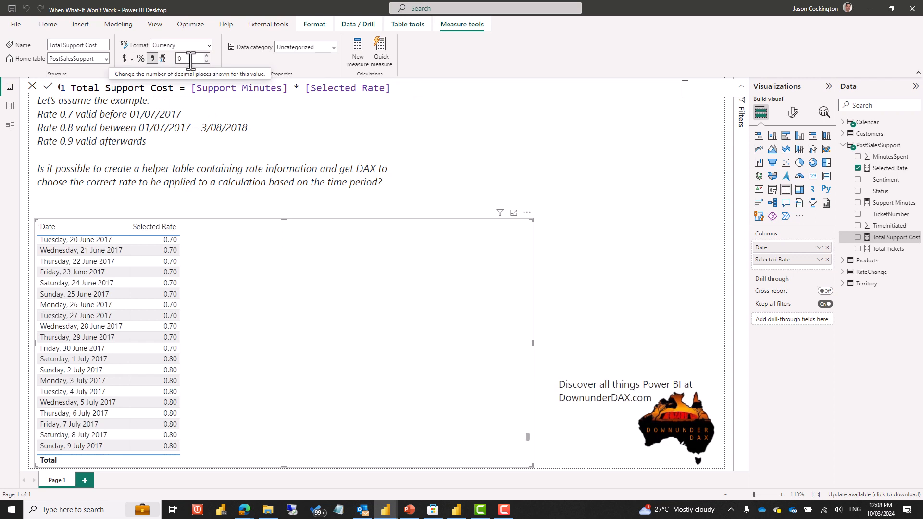
pyautogui.moveTo(891, 237); pyautogui.dragTo(284, 292)
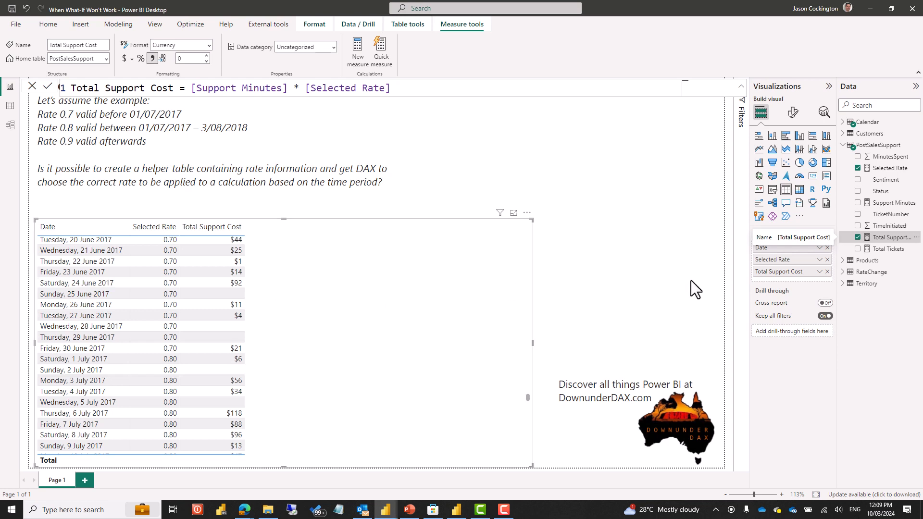
# Step: Replace the table's Date column with CalendarYear and MonthName from Calendar, and show items with no data for MonthName
pyautogui.click(827, 248)
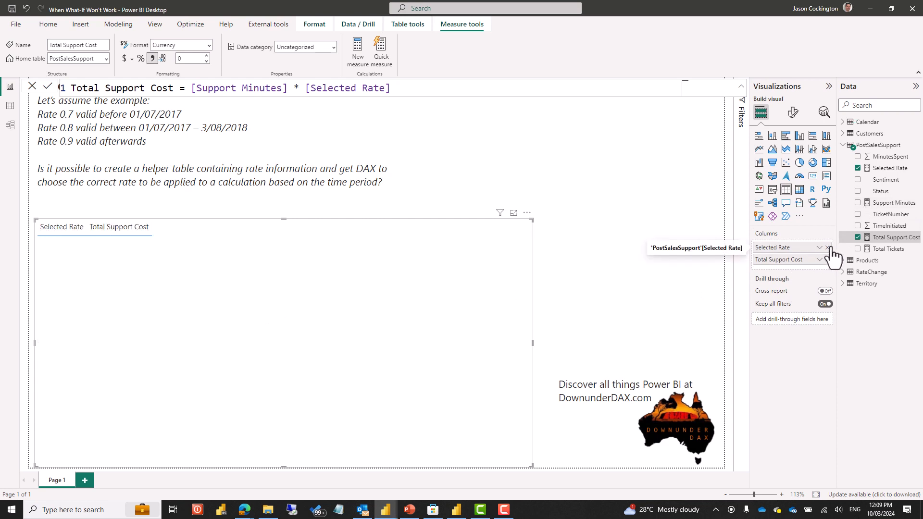
pyautogui.click(861, 122)
pyautogui.click(844, 123)
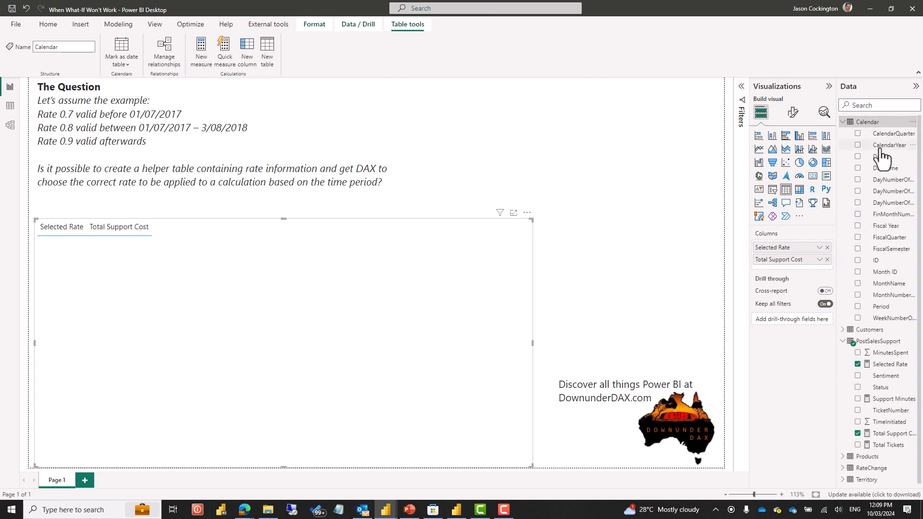
pyautogui.moveTo(882, 146); pyautogui.dragTo(820, 264)
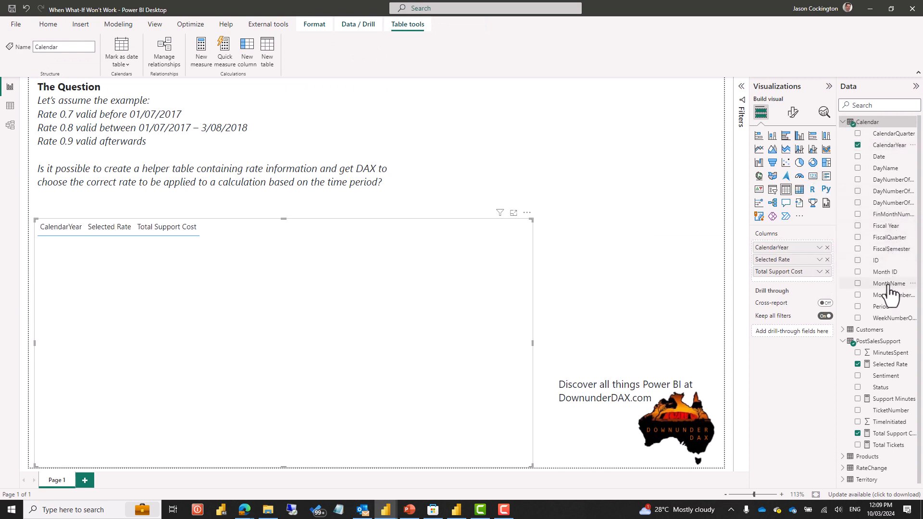
pyautogui.moveTo(889, 284); pyautogui.dragTo(821, 256)
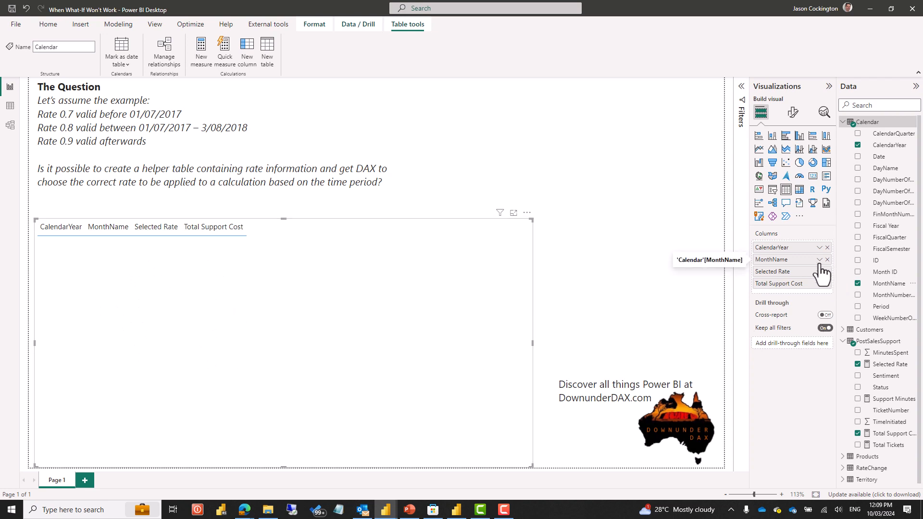
pyautogui.rightClick(782, 265)
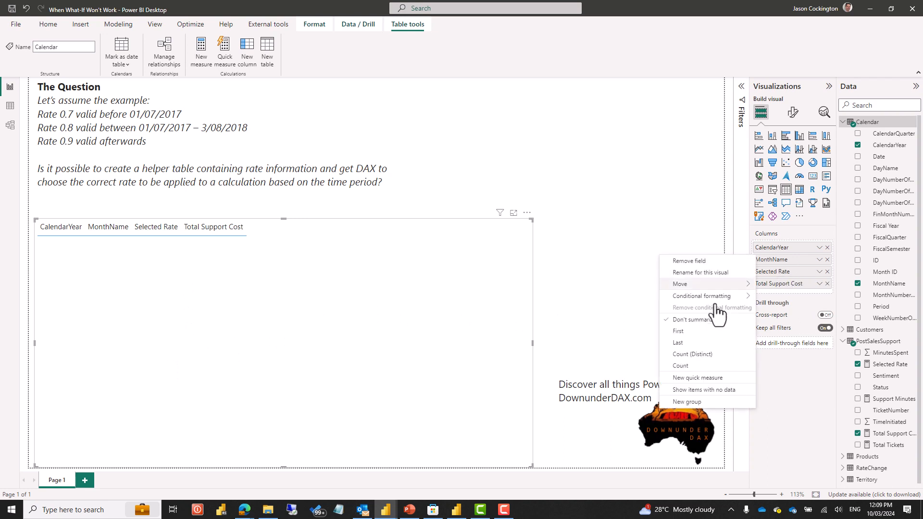
pyautogui.click(703, 390)
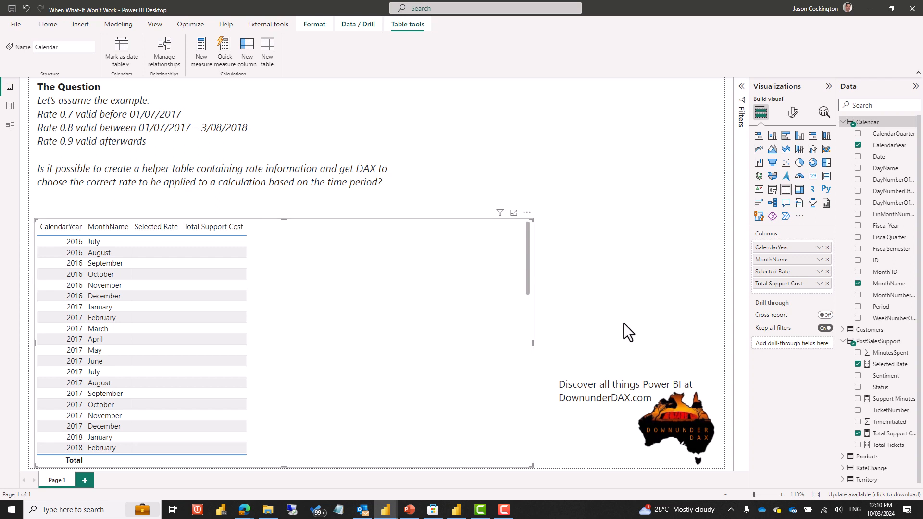
# Step: Examine the Total Support Cost and Selected Rate formulas, focusing on SELECTEDVALUE('Calendar'[Date]) in ThisDate and the month rows of the table
pyautogui.click(892, 434)
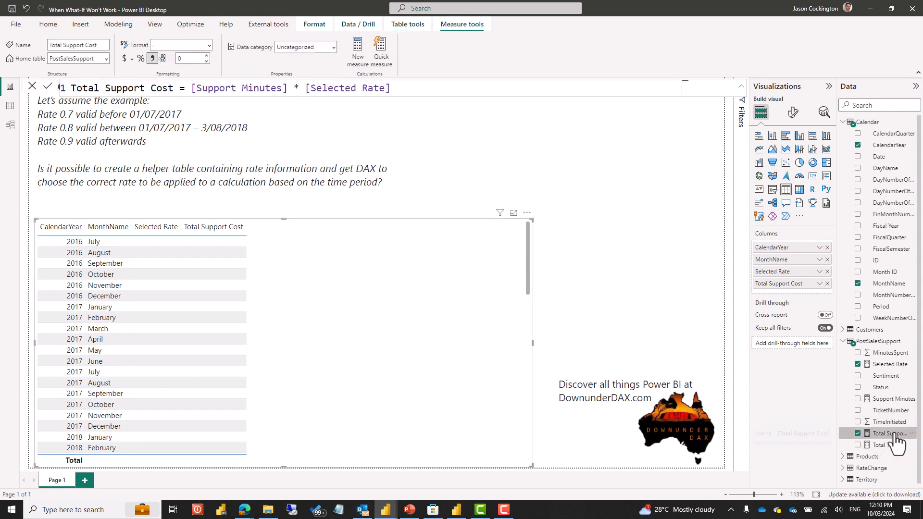
pyautogui.click(890, 365)
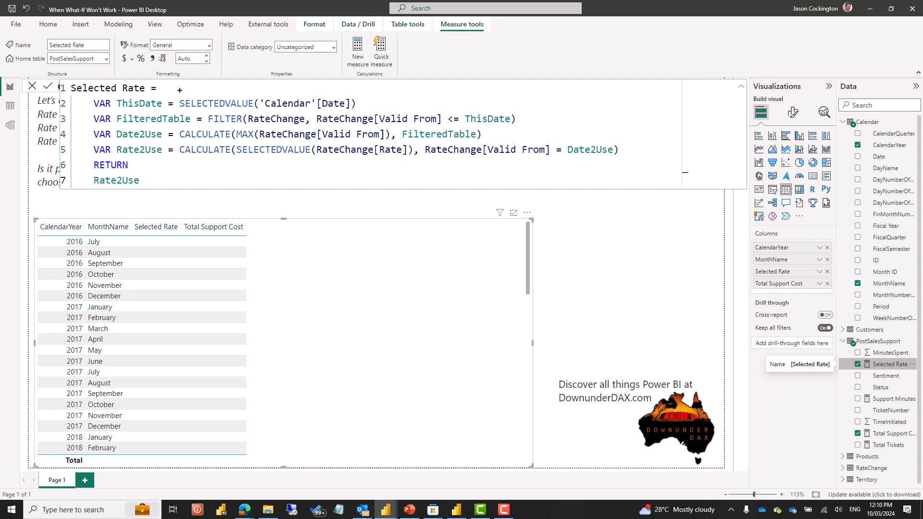
pyautogui.moveTo(170, 92)
pyautogui.mouseDown()
pyautogui.moveTo(195, 105)
pyautogui.moveTo(299, 114)
pyautogui.moveTo(359, 114)
pyautogui.moveTo(392, 103)
pyautogui.mouseUp()
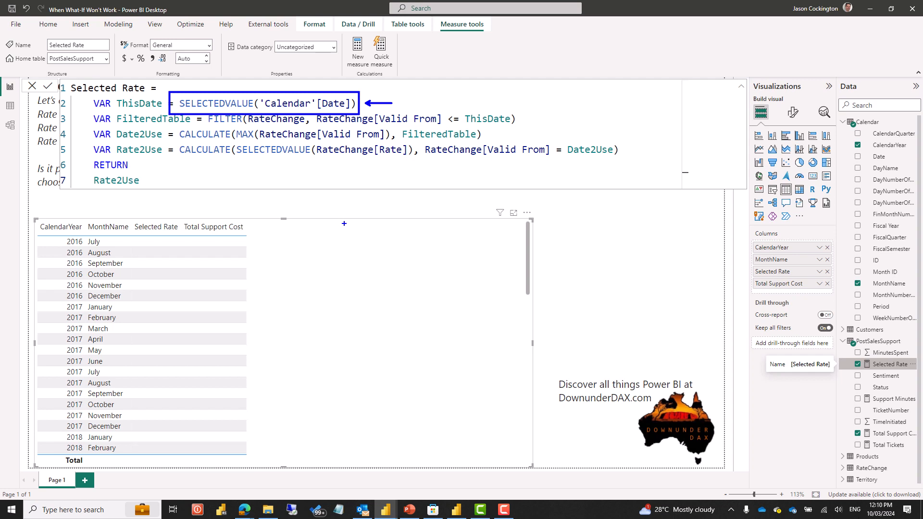
pyautogui.press('Escape')
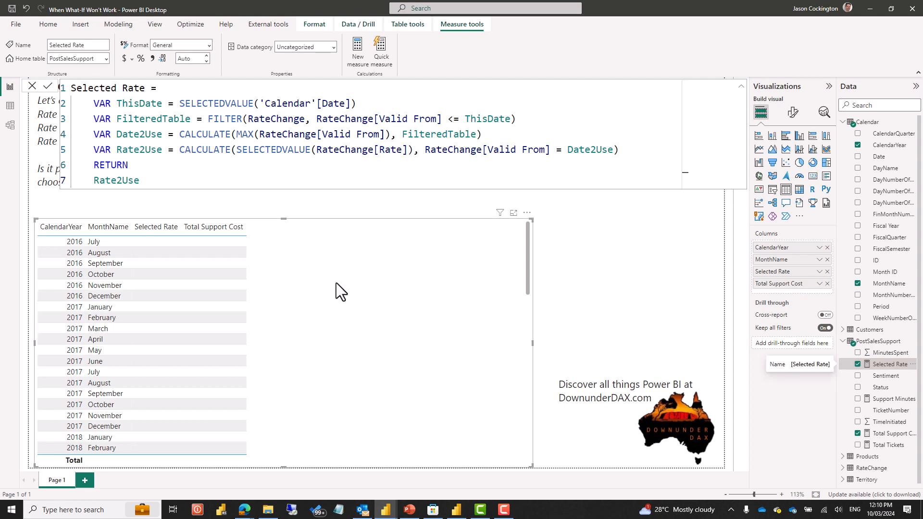
pyautogui.hotkey('ctrl', '2')
pyautogui.moveTo(120, 242); pyautogui.dragTo(147, 242)
# Step: Clear the SELECTEDVALUE argument in ThisDate to review the function's syntax, re-enter 'Calendar'[Date], and commit the Selected Rate formula
pyautogui.moveTo(373, 105); pyautogui.dragTo(248, 103)
pyautogui.press('BackSpace')
pyautogui.write('E(')
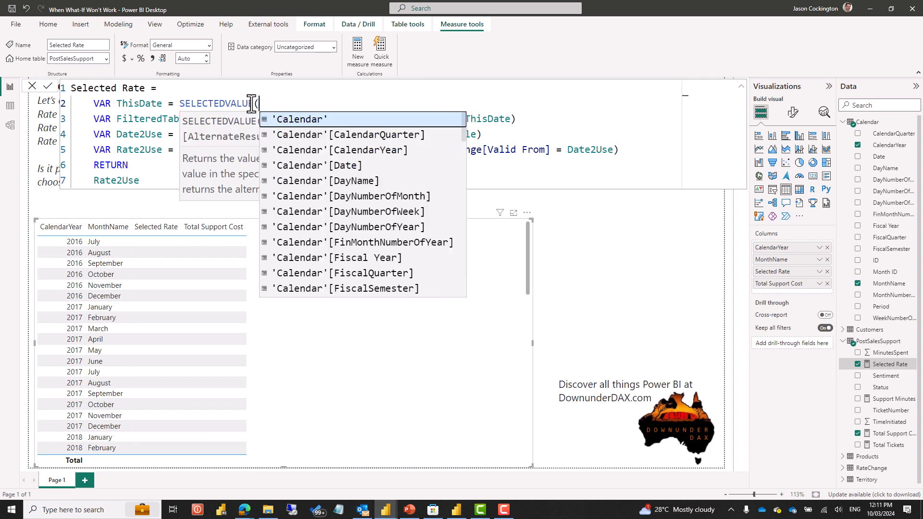
pyautogui.press('Escape')
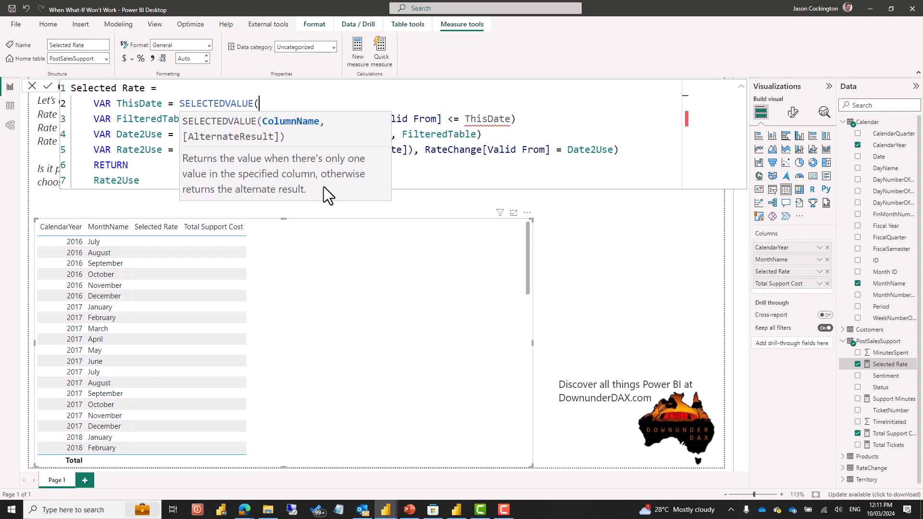
pyautogui.write('date')
pyautogui.press('Tab')
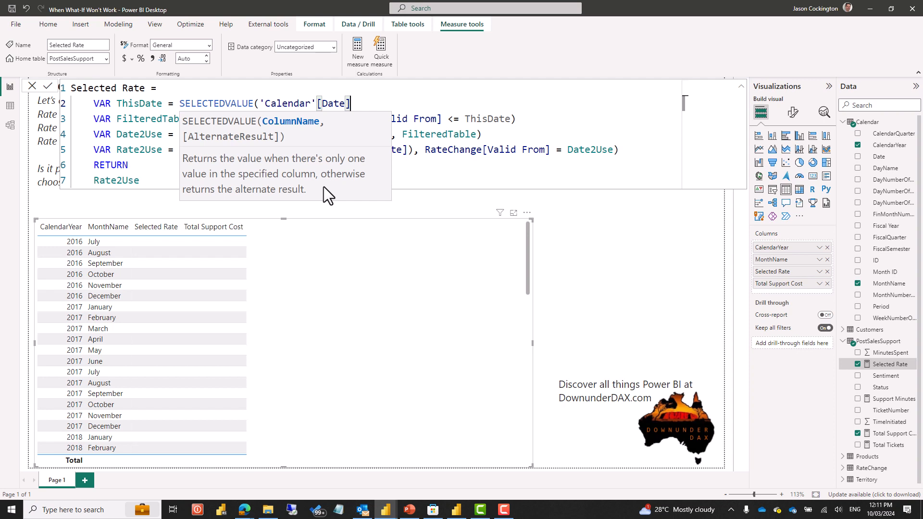
pyautogui.write(')')
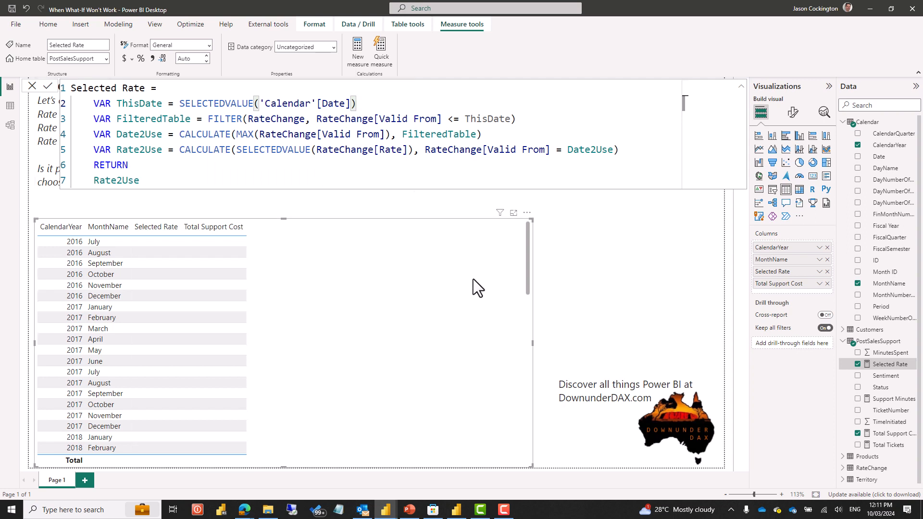
pyautogui.press('Return')
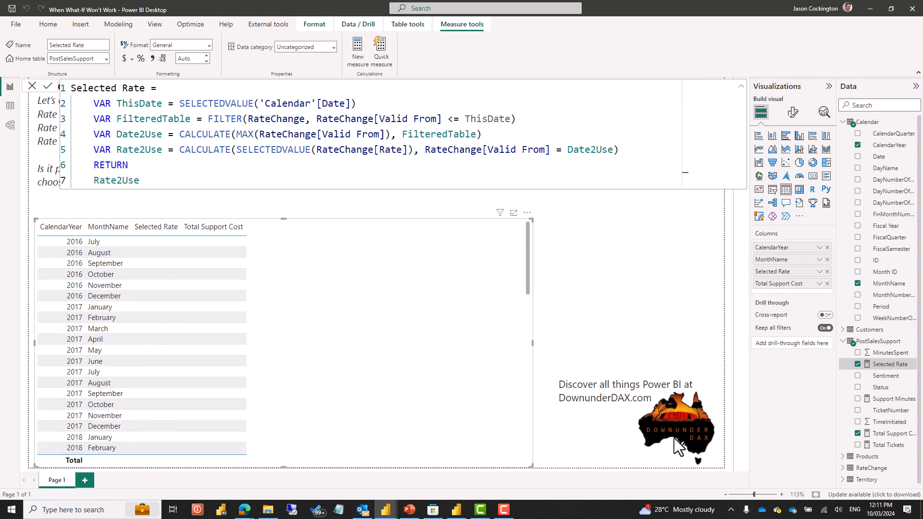
# Step: Change the Total Support Cost measure to SUMX('Calendar', [Support Minutes] * [Selected Rate]) and commit the formula
pyautogui.click(889, 433)
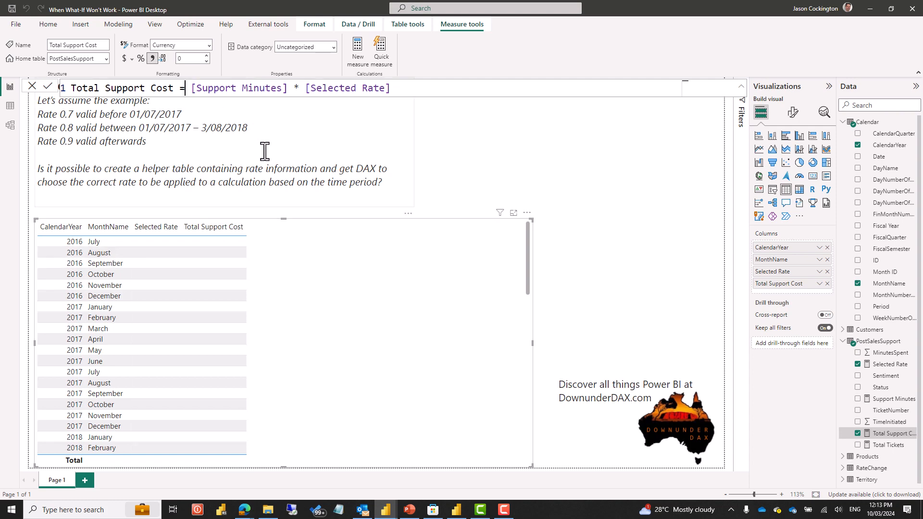
pyautogui.write('SUMX(')
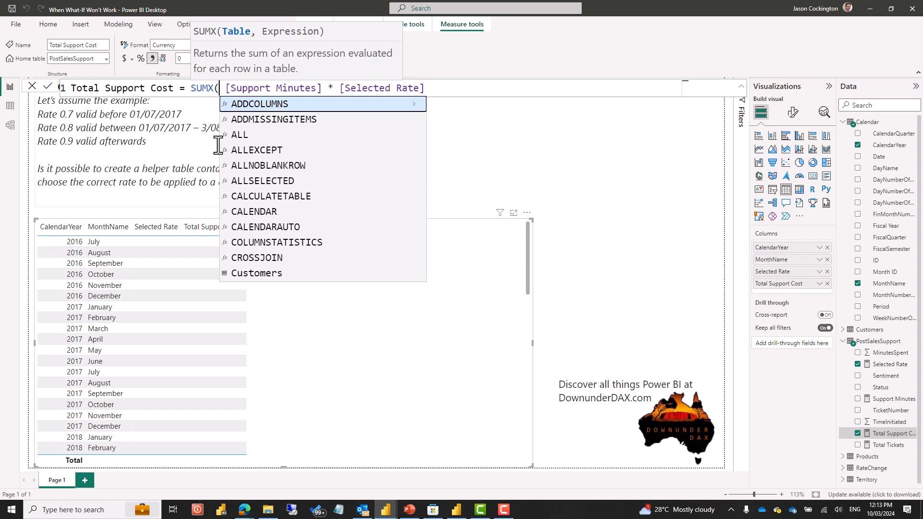
pyautogui.write('cal')
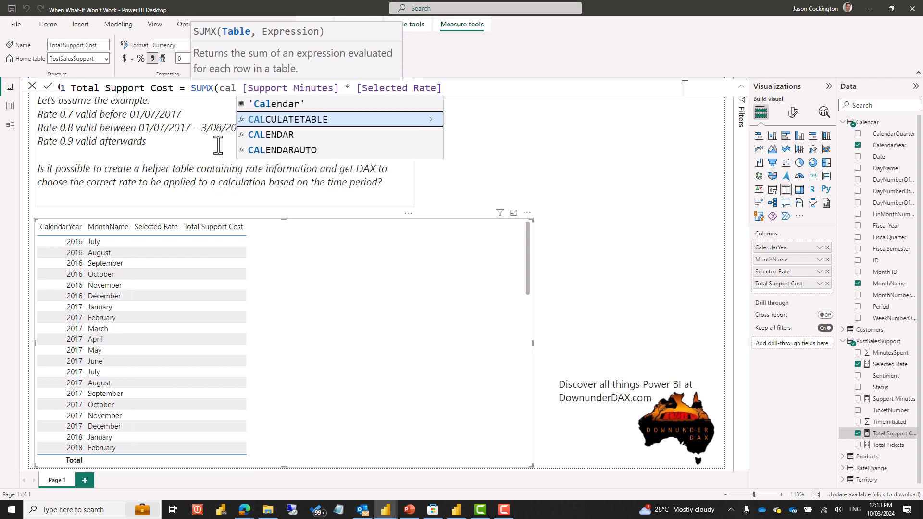
pyautogui.press('Up')
pyautogui.press('Tab')
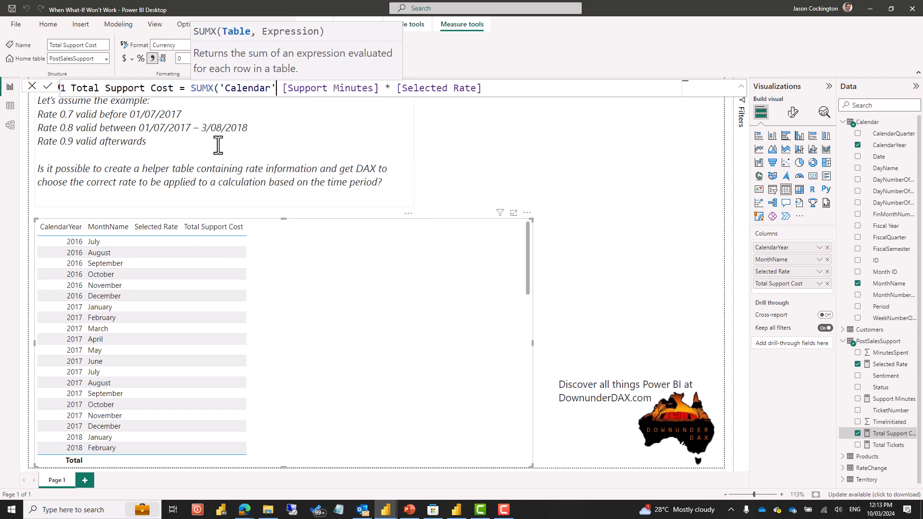
pyautogui.write(',')
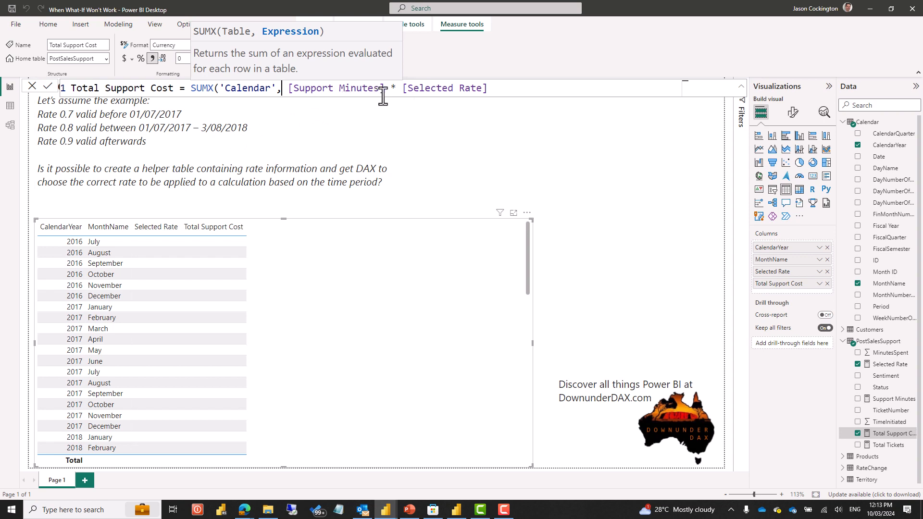
pyautogui.click(532, 90)
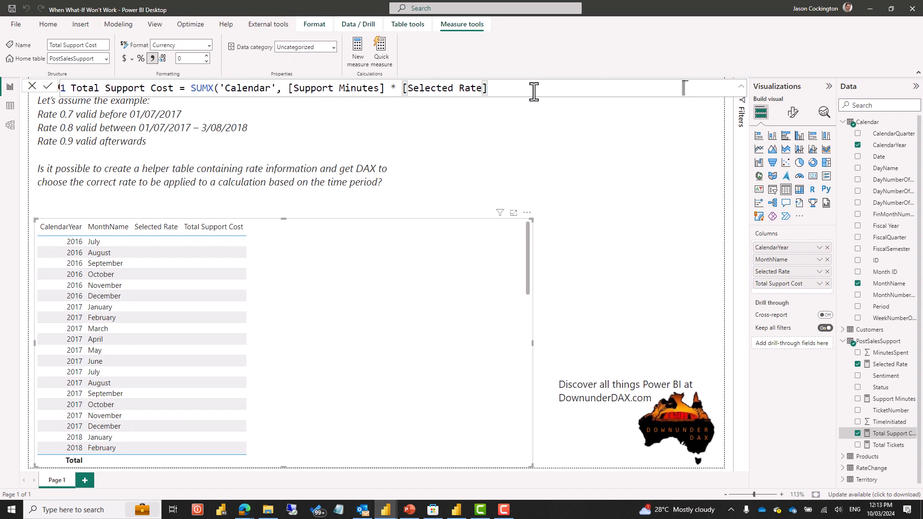
pyautogui.write(')')
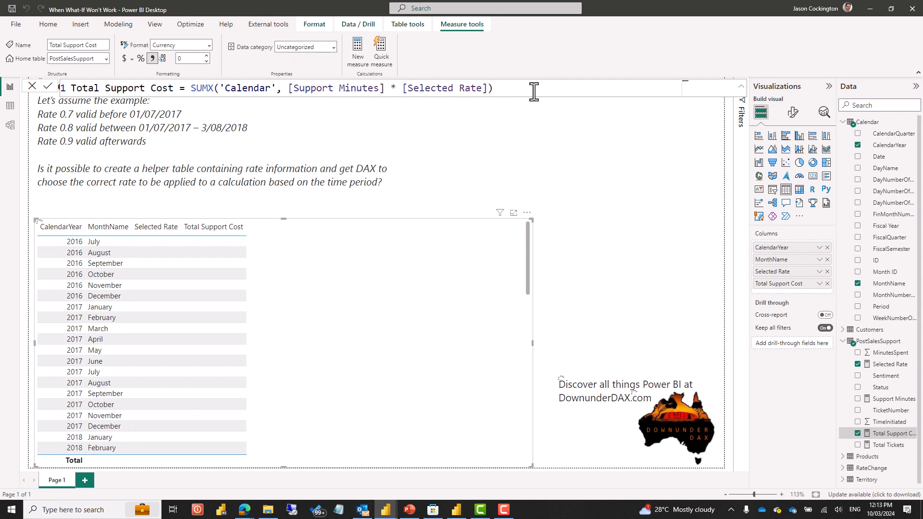
pyautogui.press('Return')
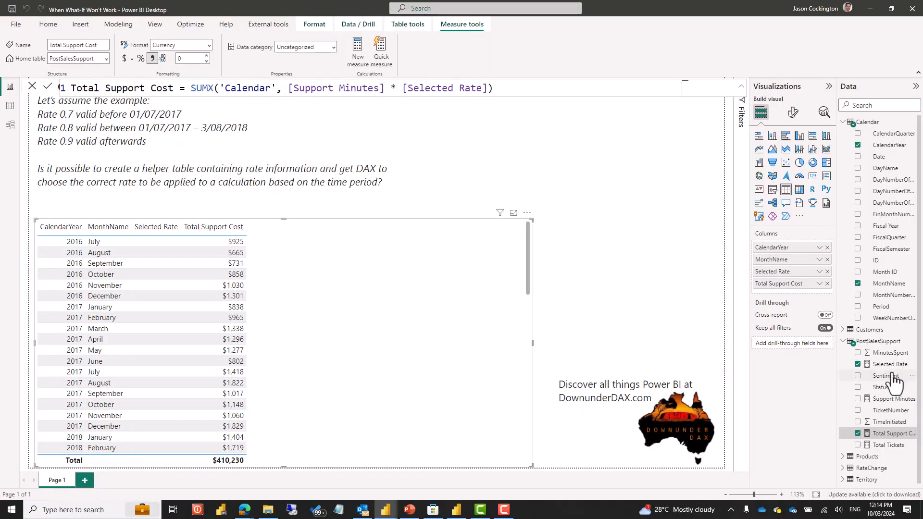
# Step: Create the measure Total Support Cost 2 in PostSalesSupport from a copy of the Selected Rate formula, leaving out its name line
pyautogui.click(901, 367)
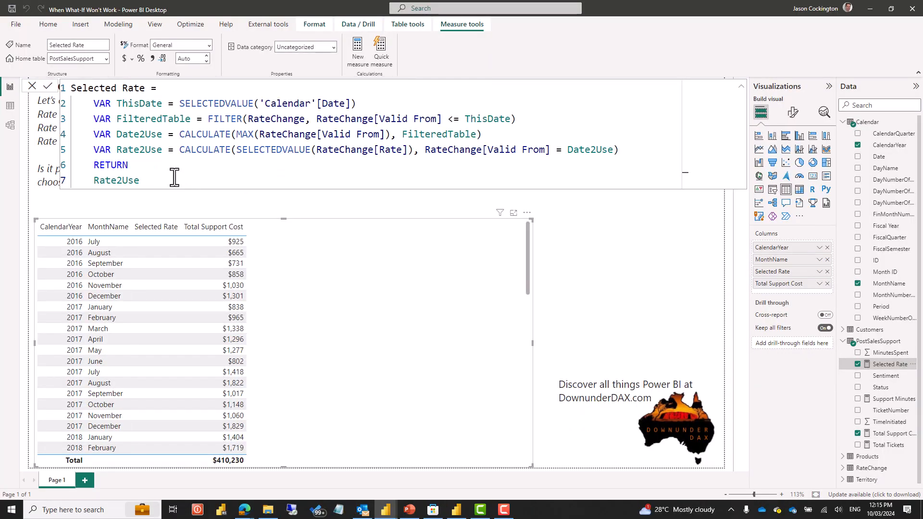
pyautogui.moveTo(175, 182); pyautogui.dragTo(71, 88)
pyautogui.hotkey('ctrl', 'c')
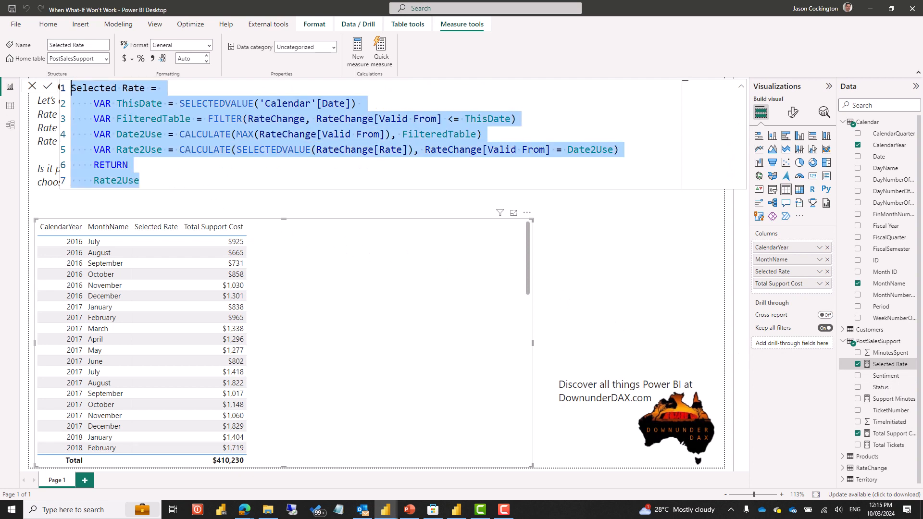
pyautogui.rightClick(887, 343)
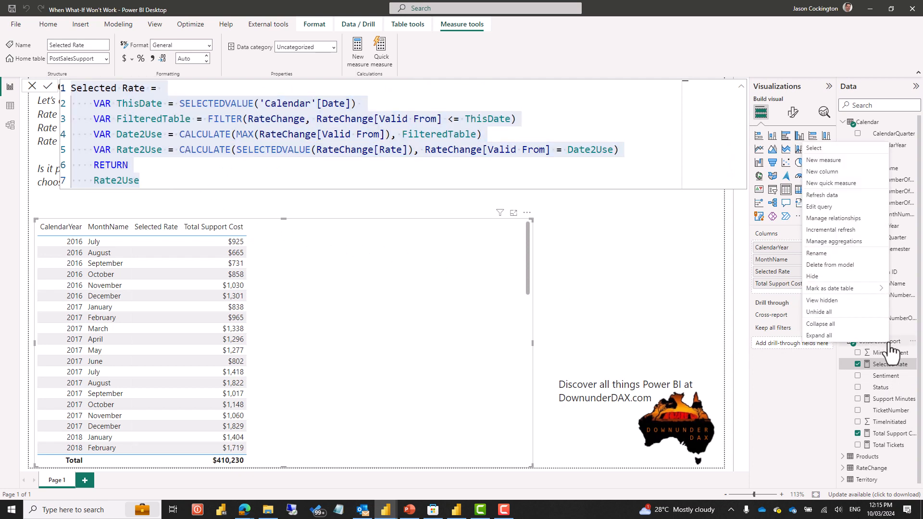
pyautogui.click(823, 160)
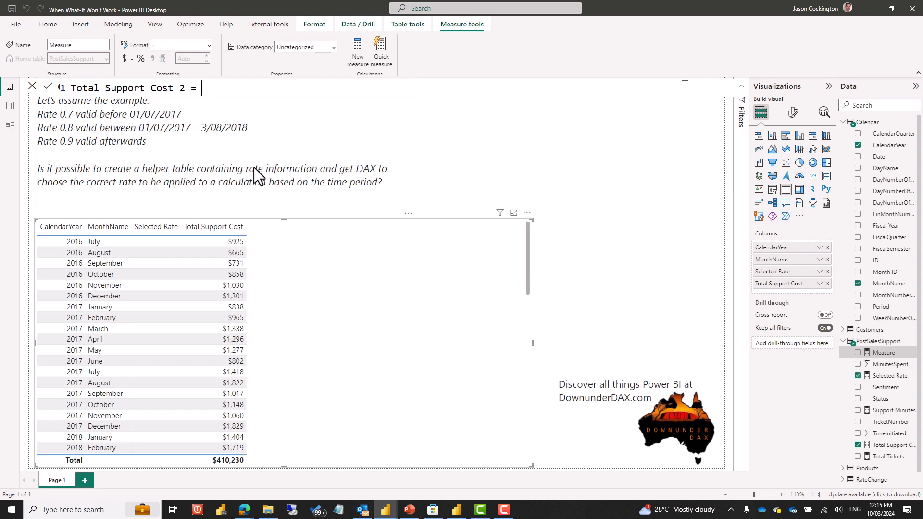
pyautogui.hotkey('ctrl', 'v')
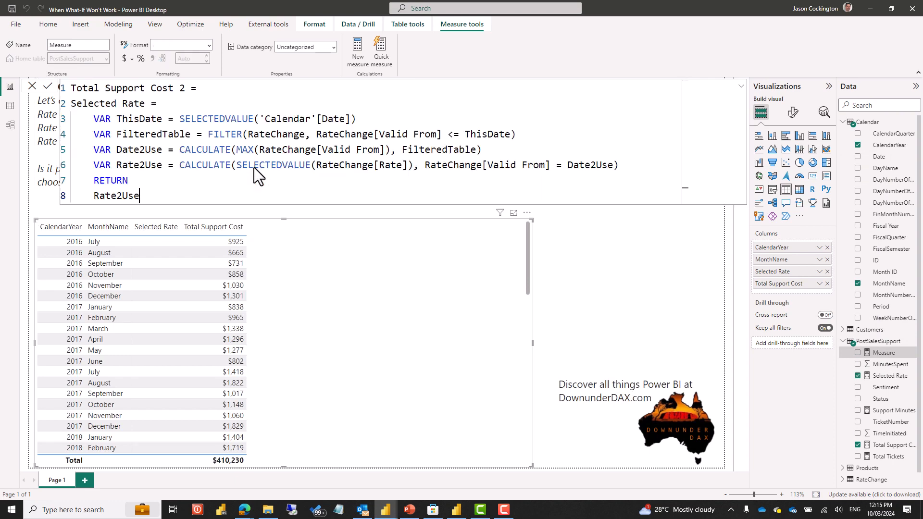
pyautogui.press('Up')
pyautogui.press('Up')
pyautogui.press('Up')
pyautogui.press('Up')
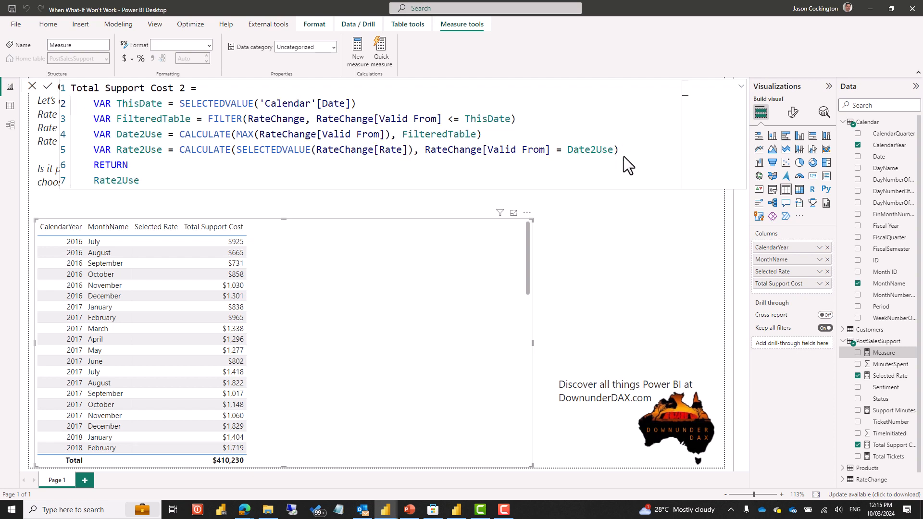
# Step: Add the variable CurrentRowSupport = SUMX('Calendar', [Support Minutes] * Rate2Use) after Rate2Use in the Total Support Cost 2 formula
pyautogui.click(624, 153)
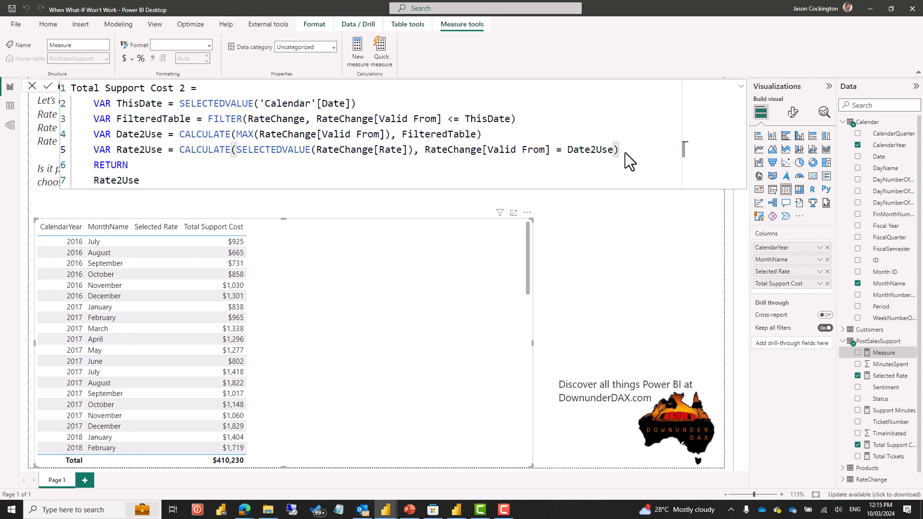
pyautogui.press('Return')
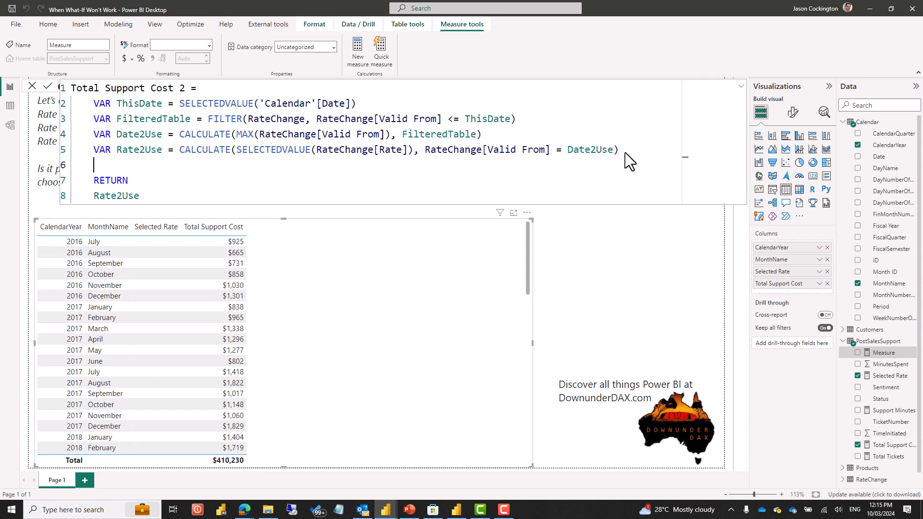
pyautogui.write('VAR CurrentRowSupport =')
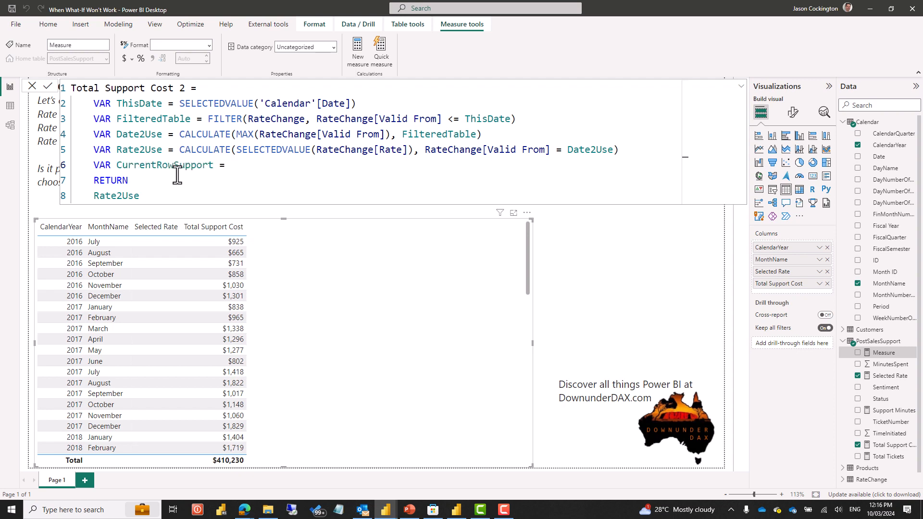
pyautogui.write(' SUMX(')
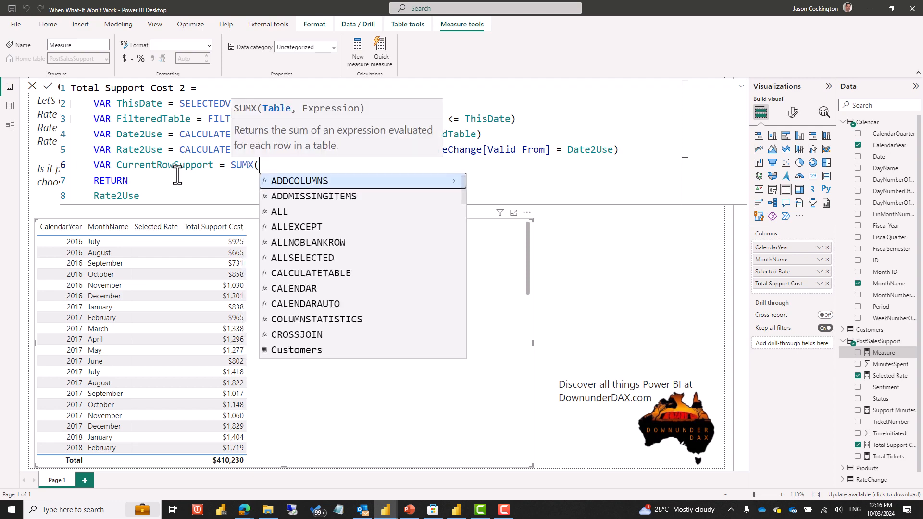
pyautogui.write('cal')
pyautogui.press('Up')
pyautogui.press('Tab')
pyautogui.write(', [su')
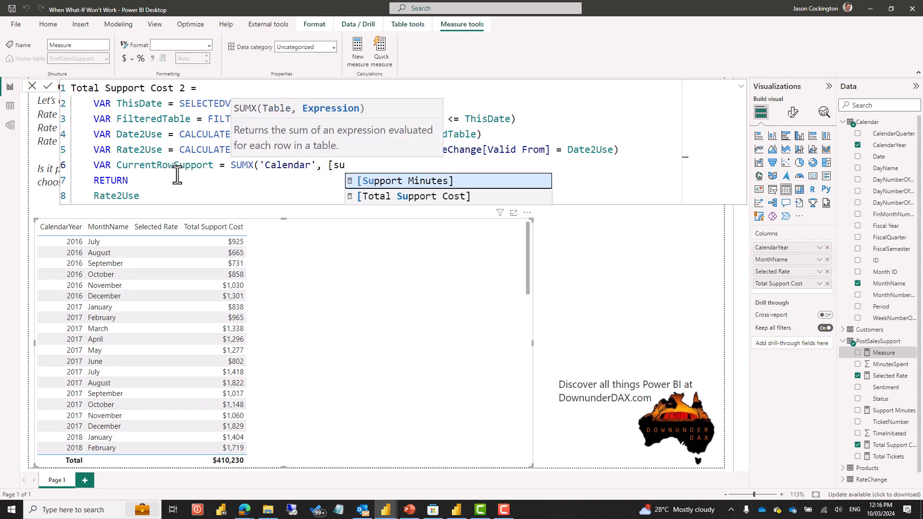
pyautogui.press('Tab')
pyautogui.write('*')
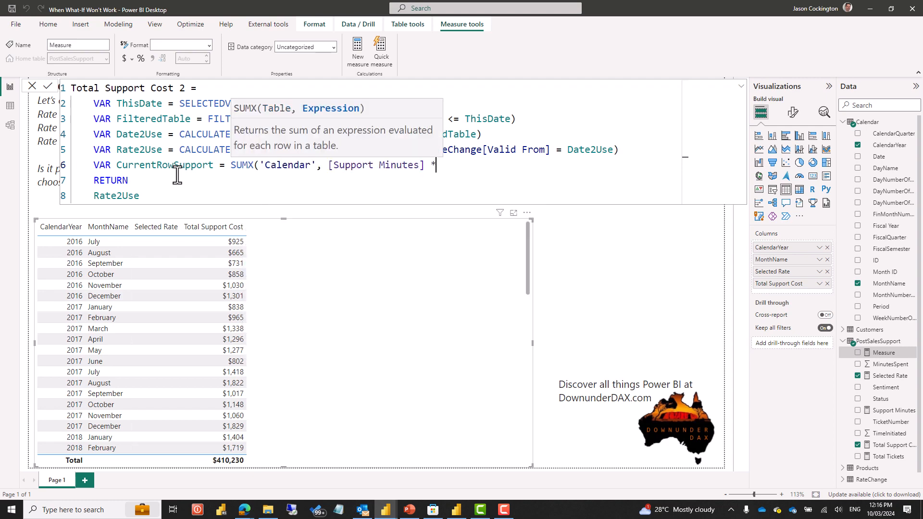
pyautogui.write(' rate2')
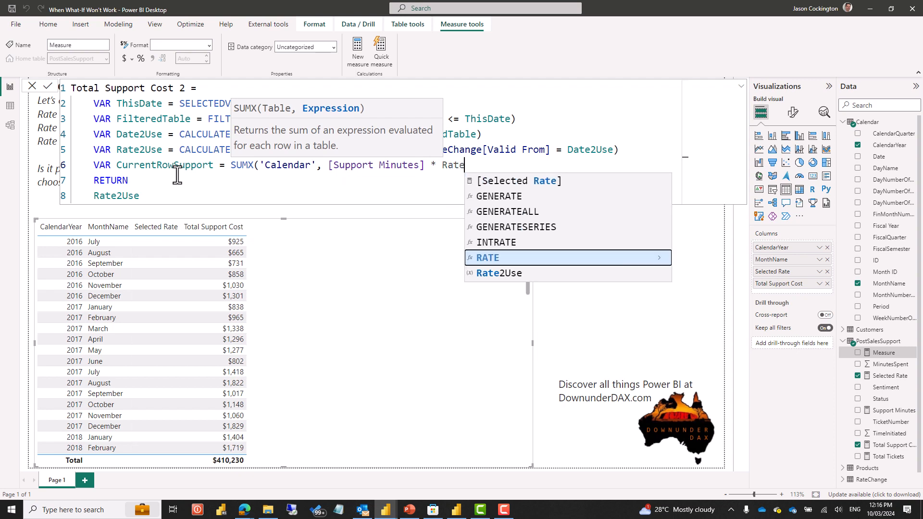
pyautogui.press('Tab')
pyautogui.write(')')
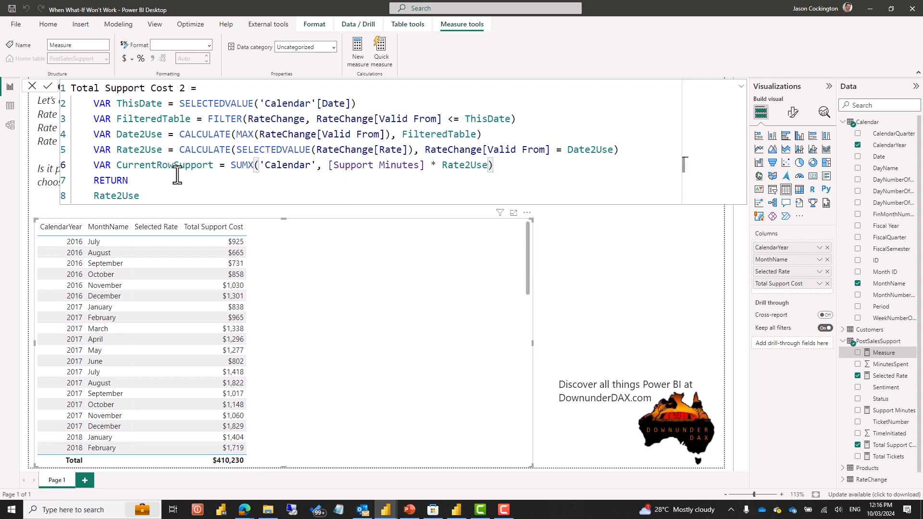
# Step: Make Total Support Cost 2 return CurrentRowSupport instead of Rate2Use, commit the formula, and add the measure to the table visual
pyautogui.doubleClick(125, 198)
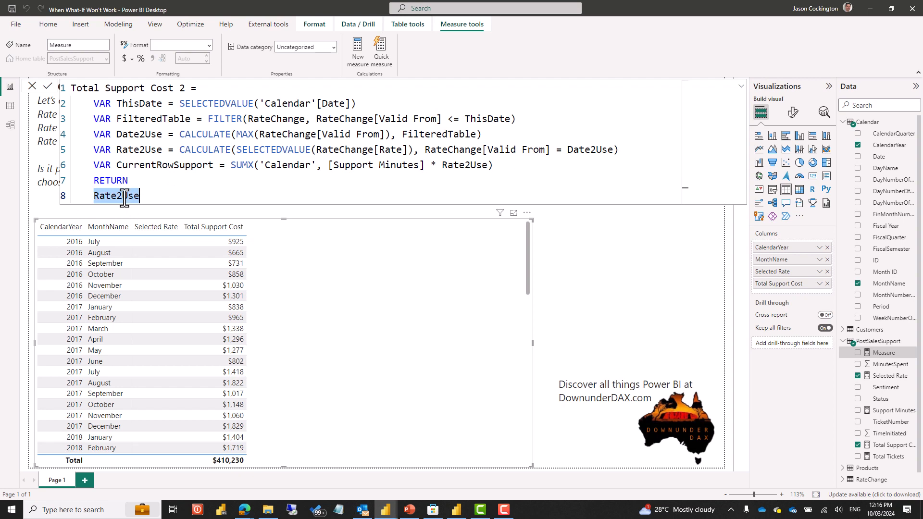
pyautogui.write('Current')
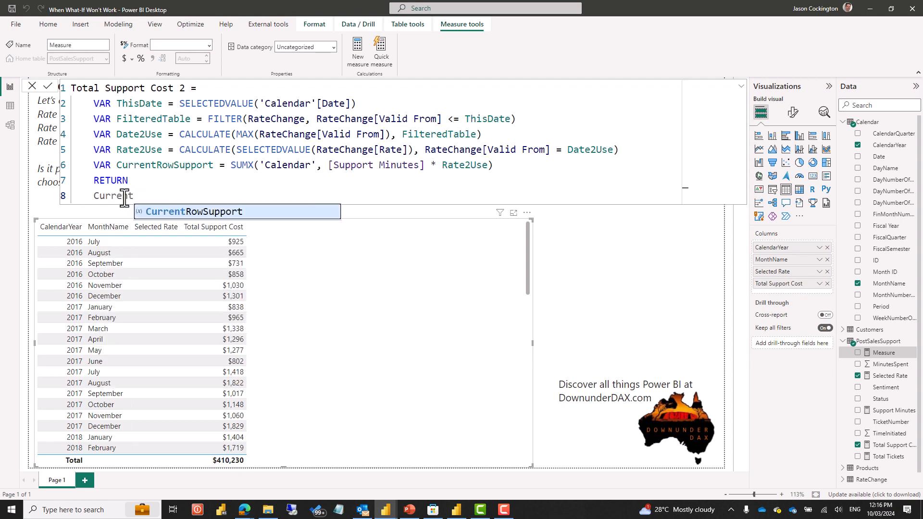
pyautogui.press('Tab')
pyautogui.press('Return')
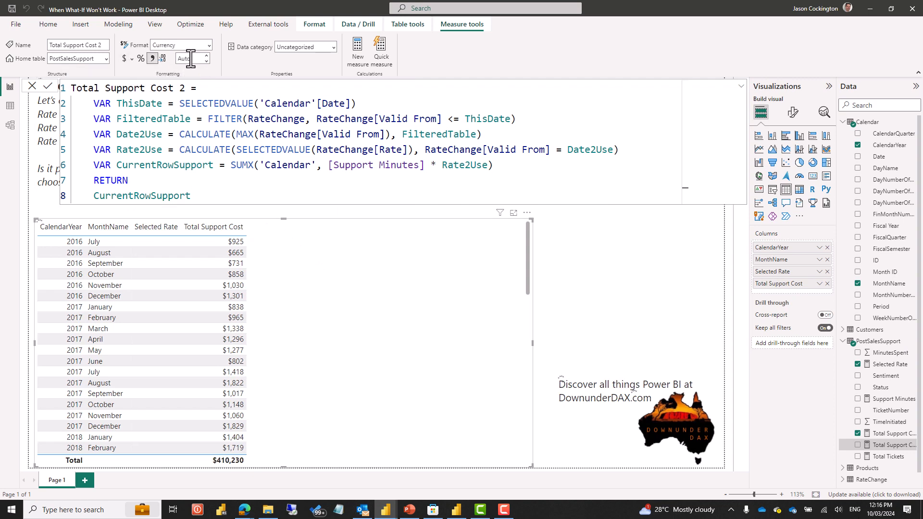
pyautogui.click(858, 444)
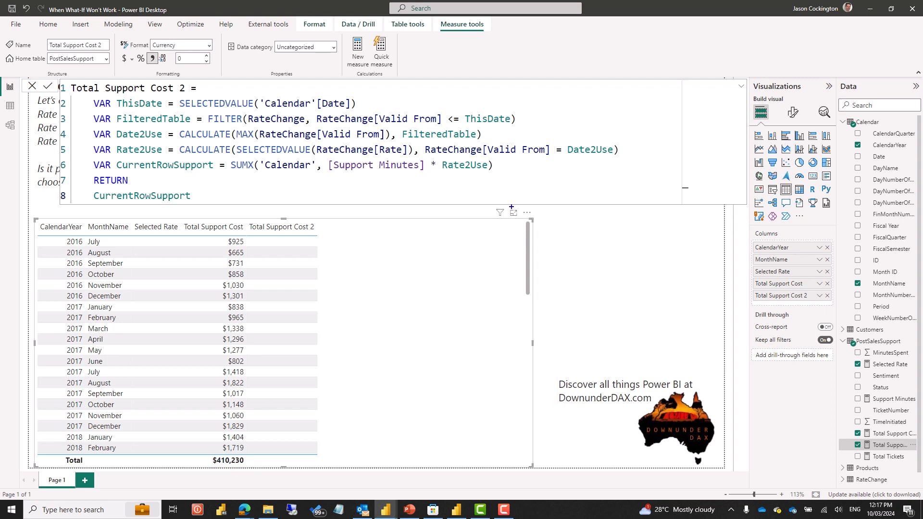
pyautogui.moveTo(486, 174); pyautogui.dragTo(532, 210)
pyautogui.moveTo(90, 96)
pyautogui.mouseDown()
pyautogui.moveTo(285, 111)
pyautogui.moveTo(421, 102)
pyautogui.mouseUp()
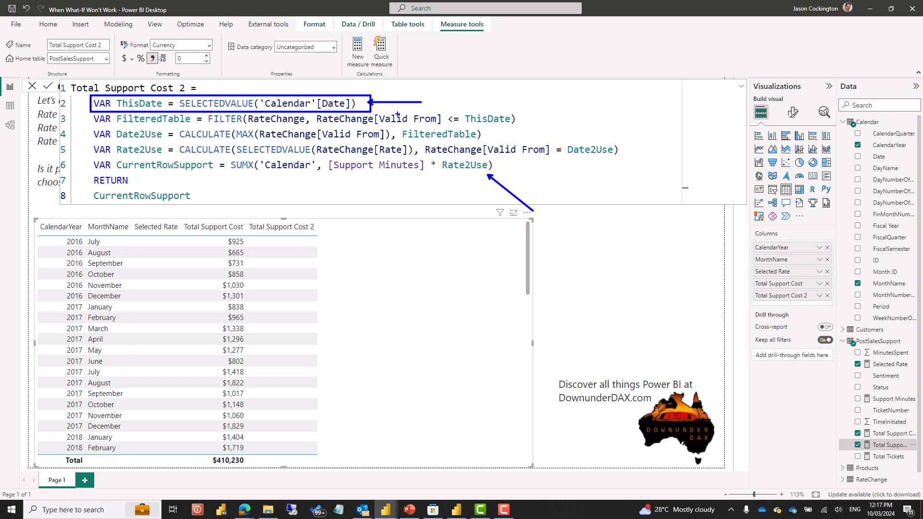
# Step: Open an outer SUMX('Calendar', on a new line above the ThisDate variable in the Total Support Cost 2 formula
pyautogui.click(245, 88)
pyautogui.hotkey('shift', 'Return')
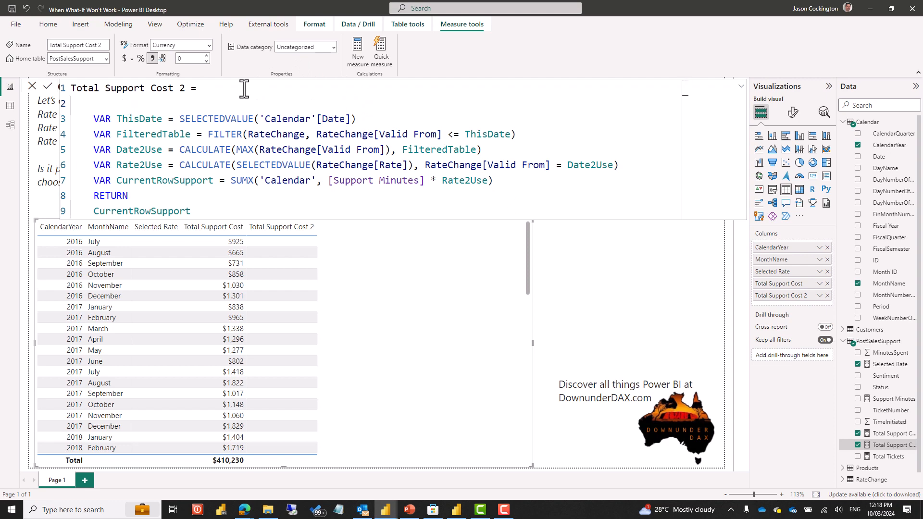
pyautogui.write('SUMX(ca')
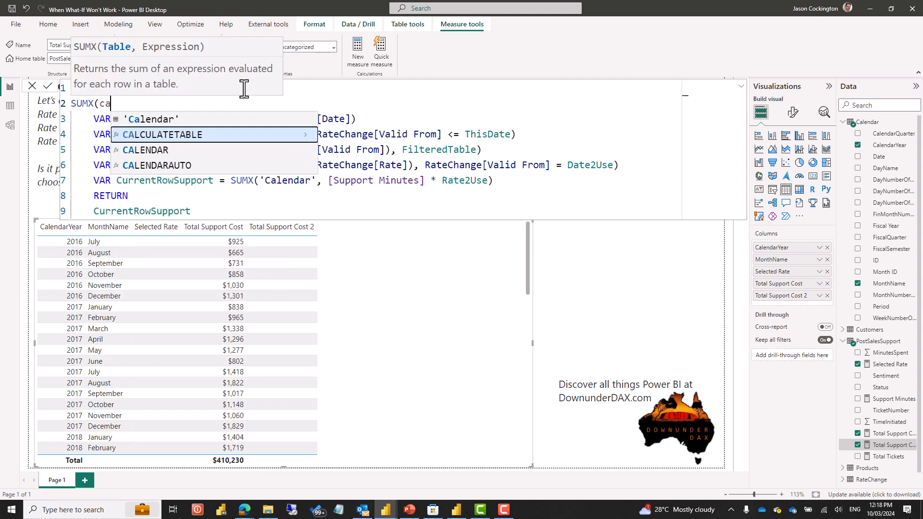
pyautogui.press('Up')
pyautogui.press('Tab')
pyautogui.write(',')
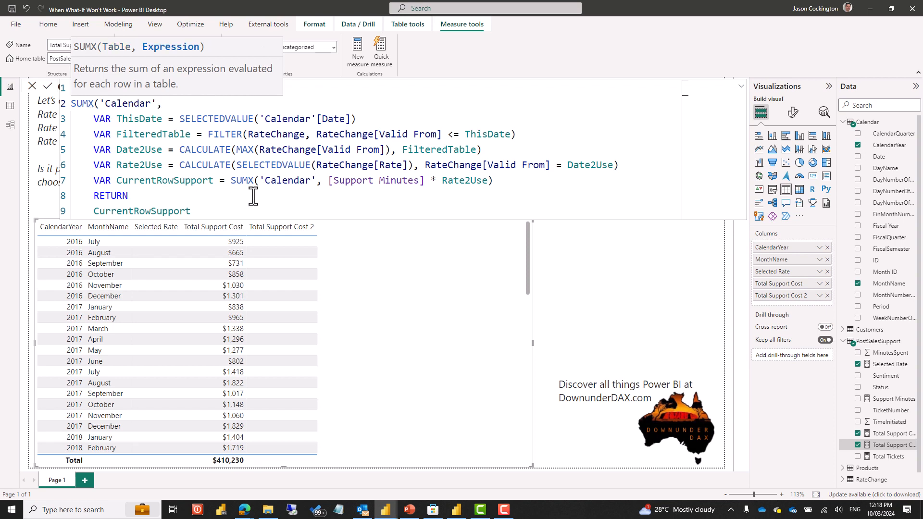
# Step: Remove the SELECTEDVALUE wrapper from ThisDate so that the variable is defined as 'Calendar'[Date]
pyautogui.doubleClick(195, 119)
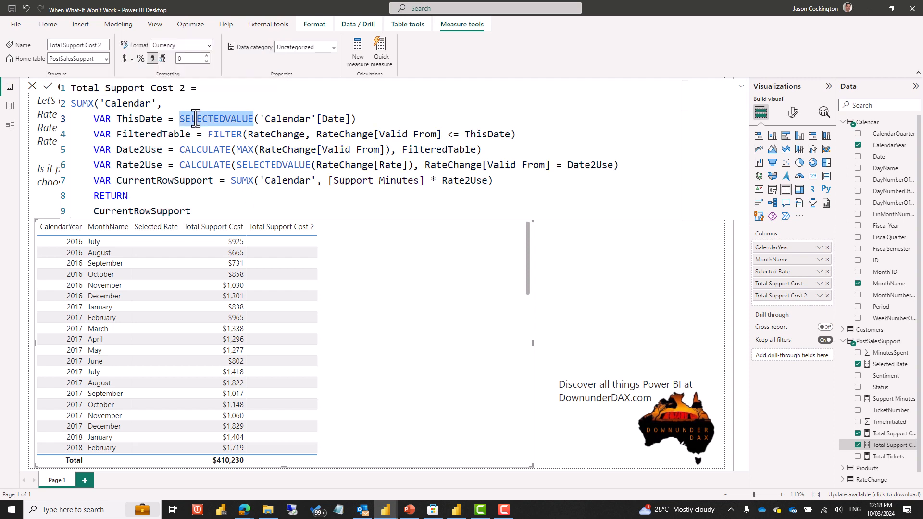
pyautogui.press('Delete')
pyautogui.press('Delete')
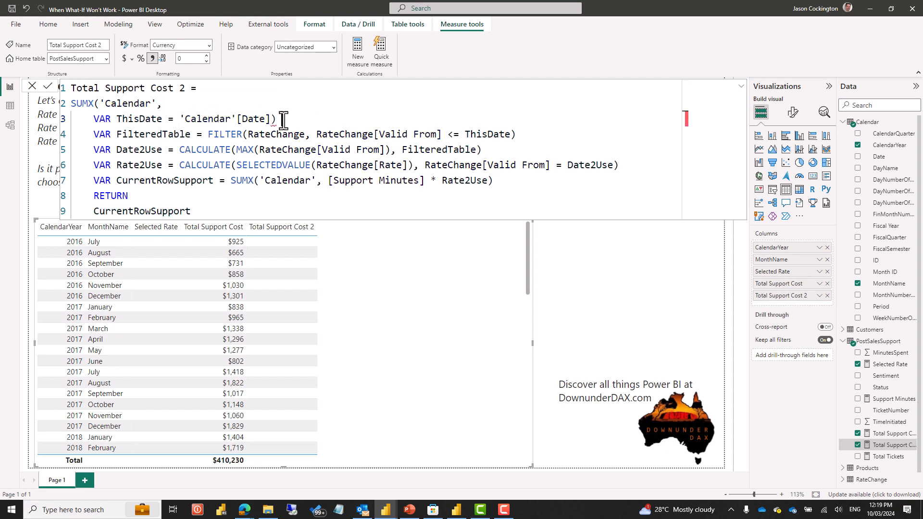
pyautogui.press('BackSpace')
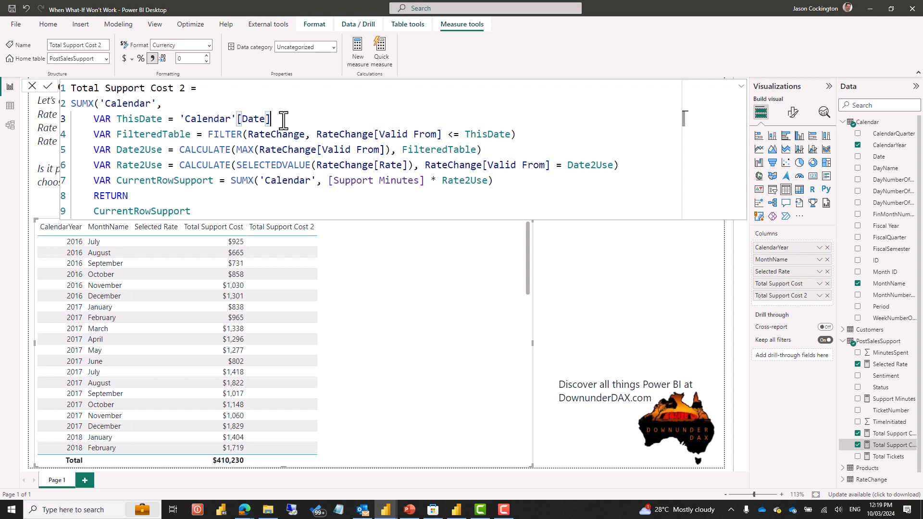
# Step: Strip the inner SUMX over 'Calendar' from CurrentRowSupport, leaving [Support Minutes] * Rate2Use
pyautogui.click(230, 183)
pyautogui.moveTo(231, 184); pyautogui.dragTo(327, 181)
pyautogui.press('Delete')
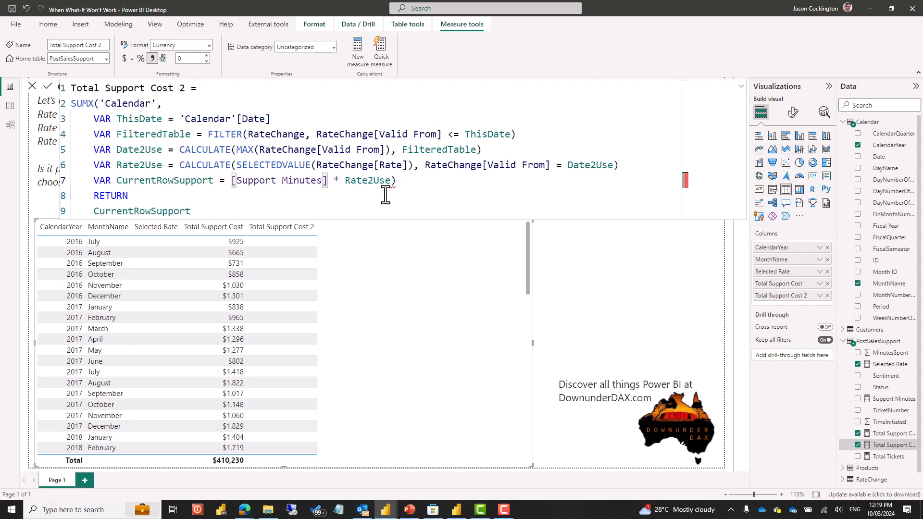
pyautogui.click(412, 185)
pyautogui.press('BackSpace')
# Step: Close the outer SUMX with a parenthesis on a new line after CurrentRowSupport, commit the formula, and deselect the table visual
pyautogui.press('Down')
pyautogui.click(256, 209)
pyautogui.press('Return')
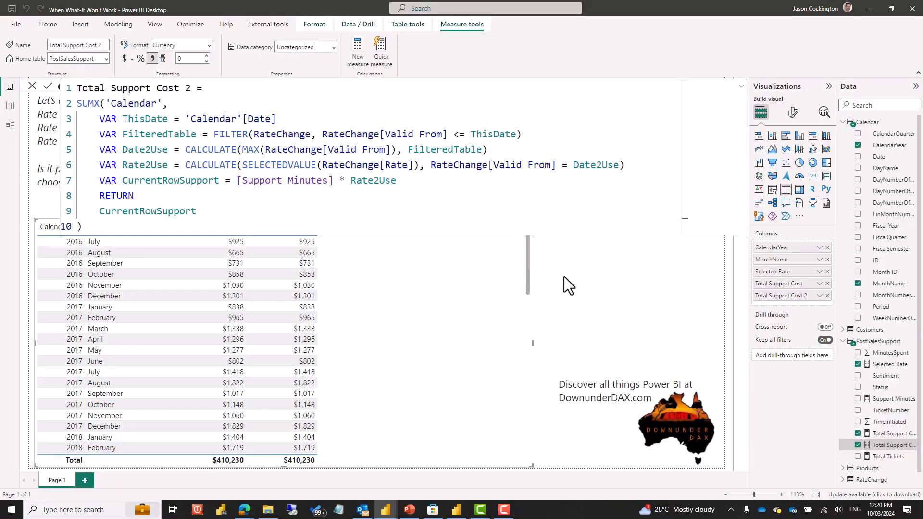
pyautogui.click(564, 276)
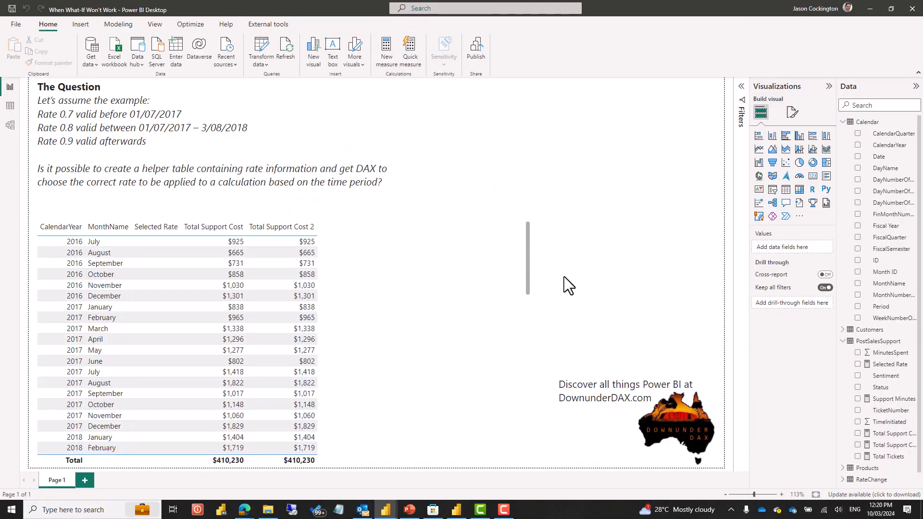